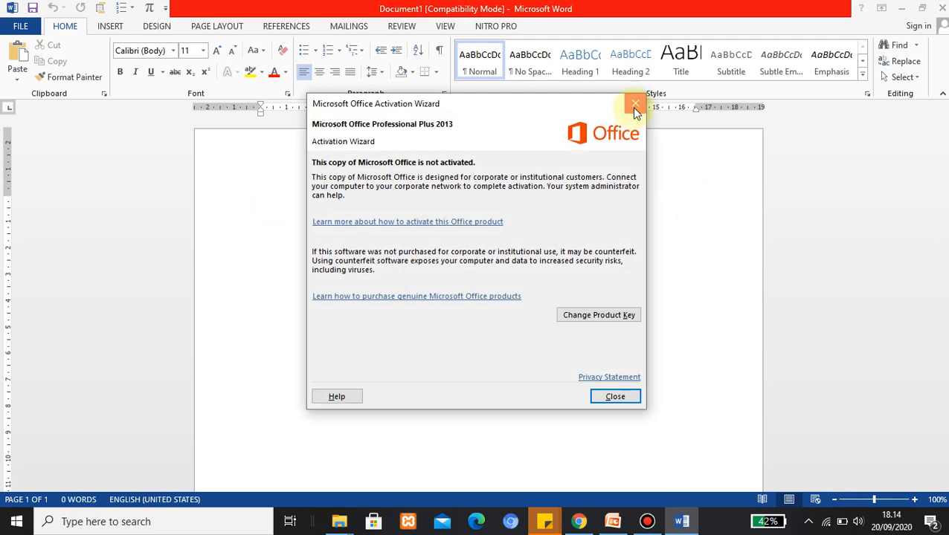
Dismiss the activation wizard and write two lines: "Judul cerita : Anak dalam Cermin" and "Penulis : Enid Blyton".
click(634, 106)
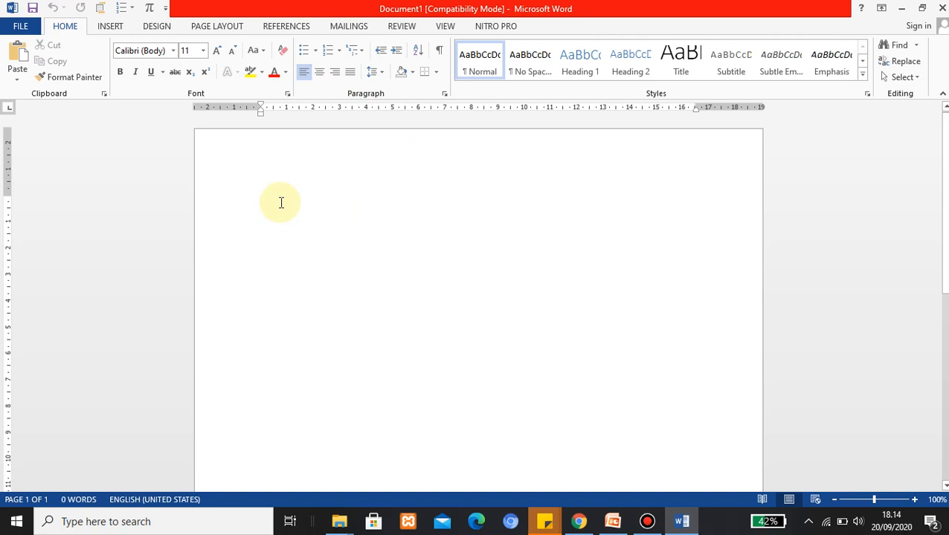
text(Judul cerita :)
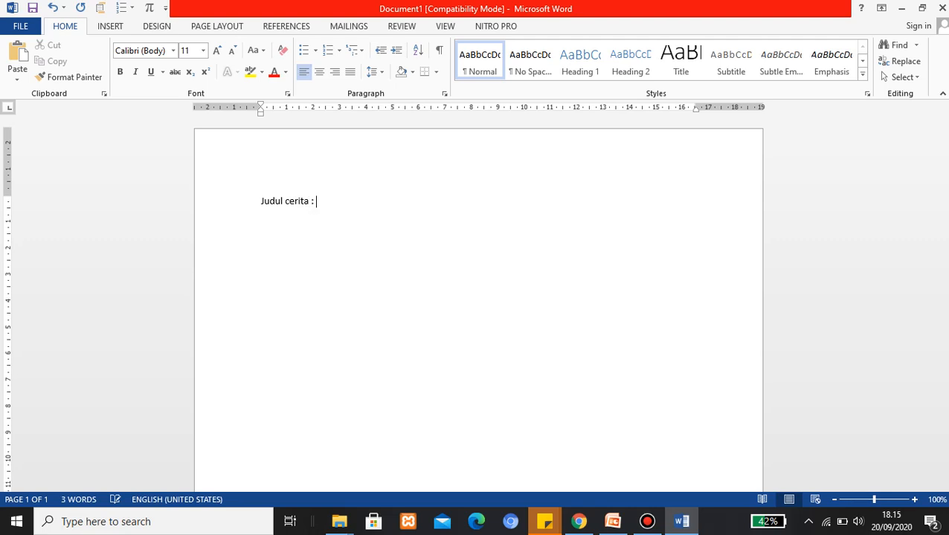
text(dalam Cermin)
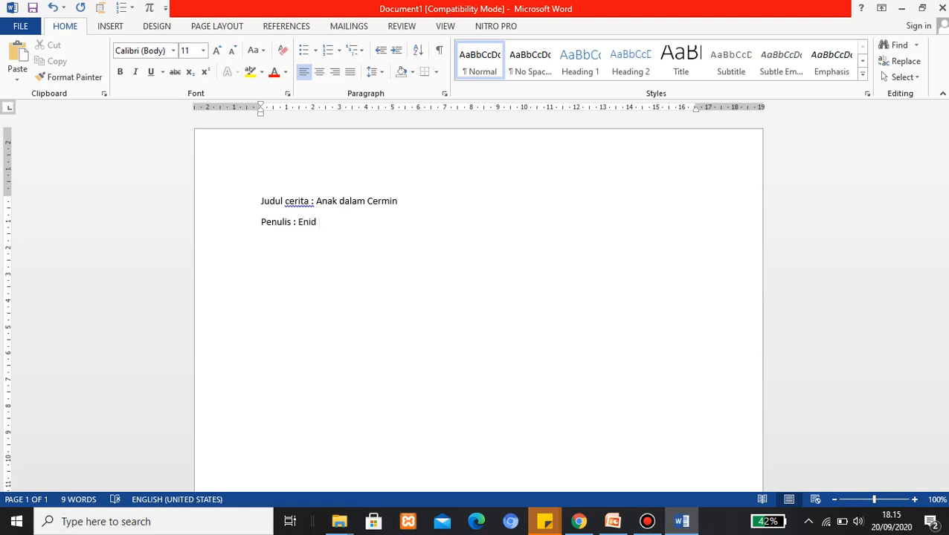
text(B)
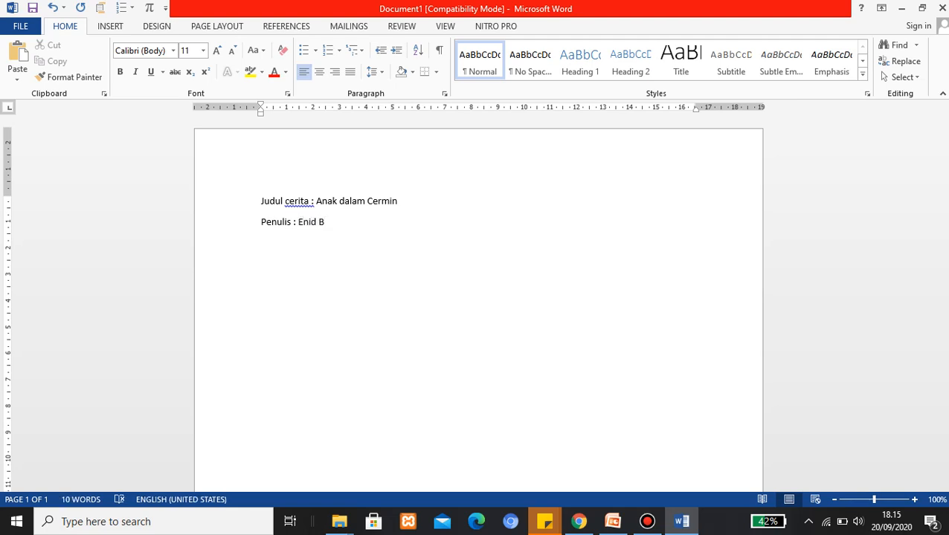
text(lyton)
key(Return)
Add a third line reading "Pesan Moral : Kita tidak boleh pelit kepada orang lain.".
text(Pe)
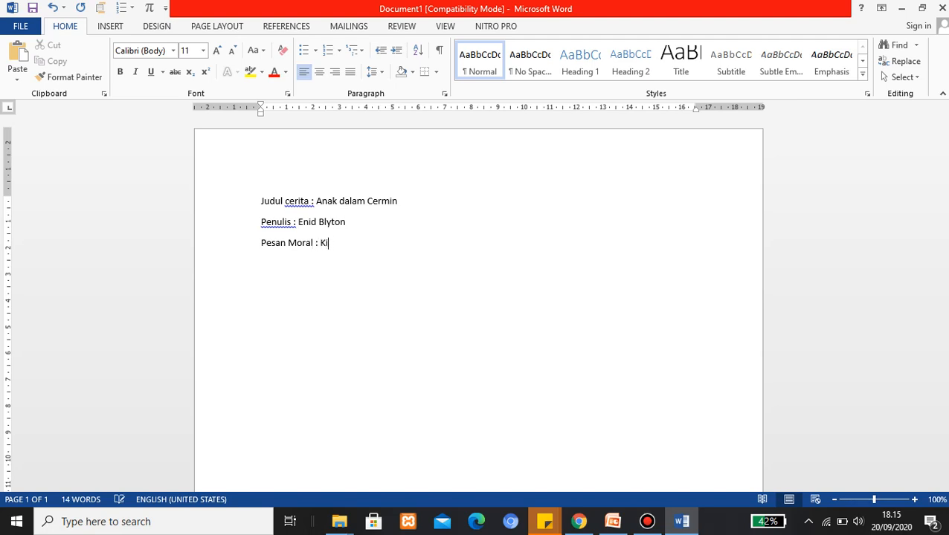
text(idak boleh pelit)
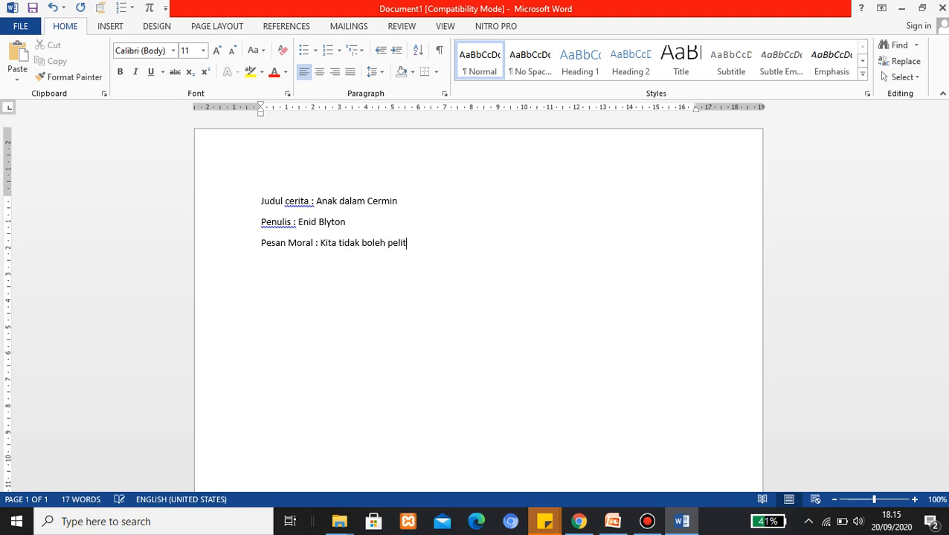
text( kepada orang lain.)
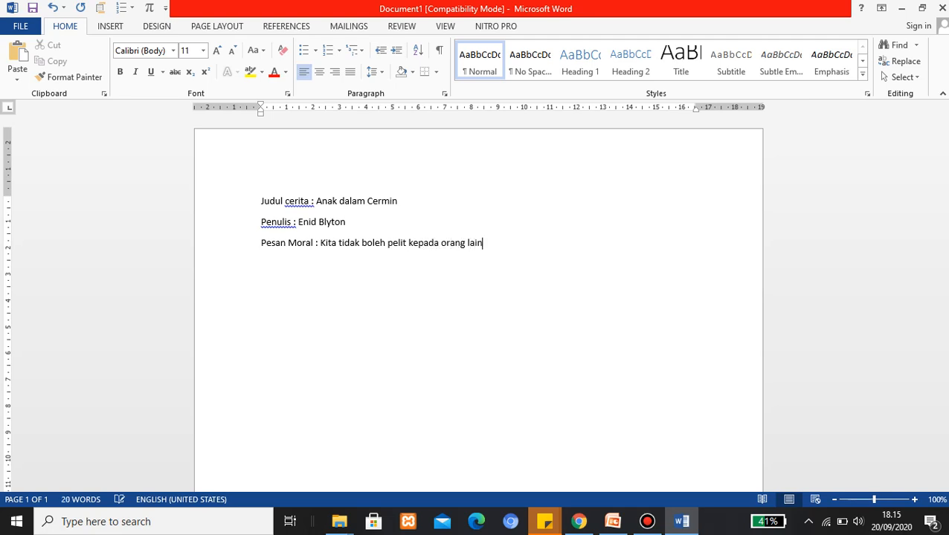
Apply justified alignment to all three lines of the story text.
click(260, 201)
drag(309, 210, 504, 239)
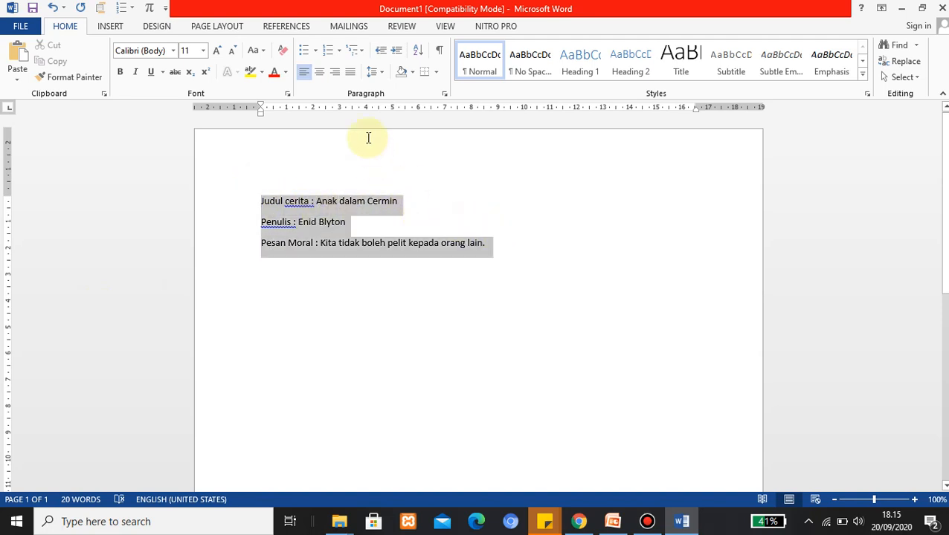
key(ctrl+j)
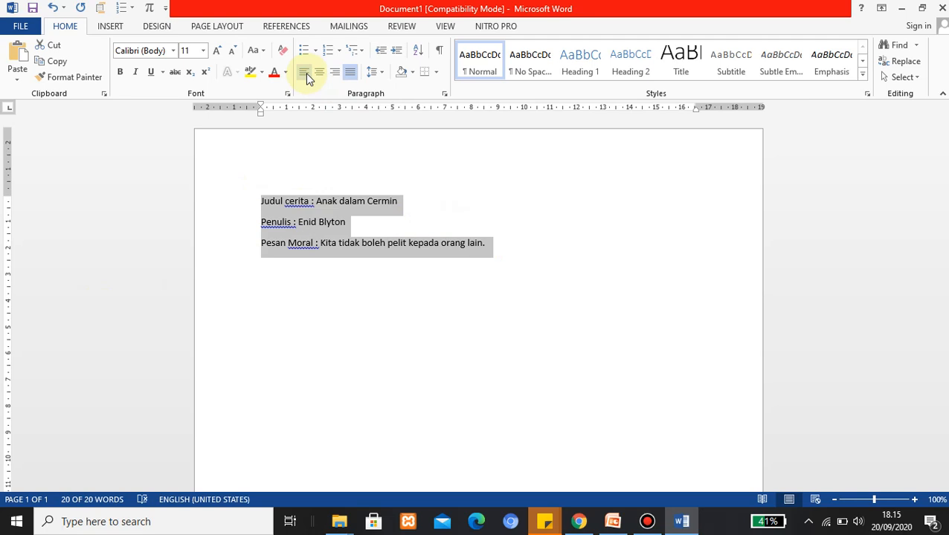
click(262, 204)
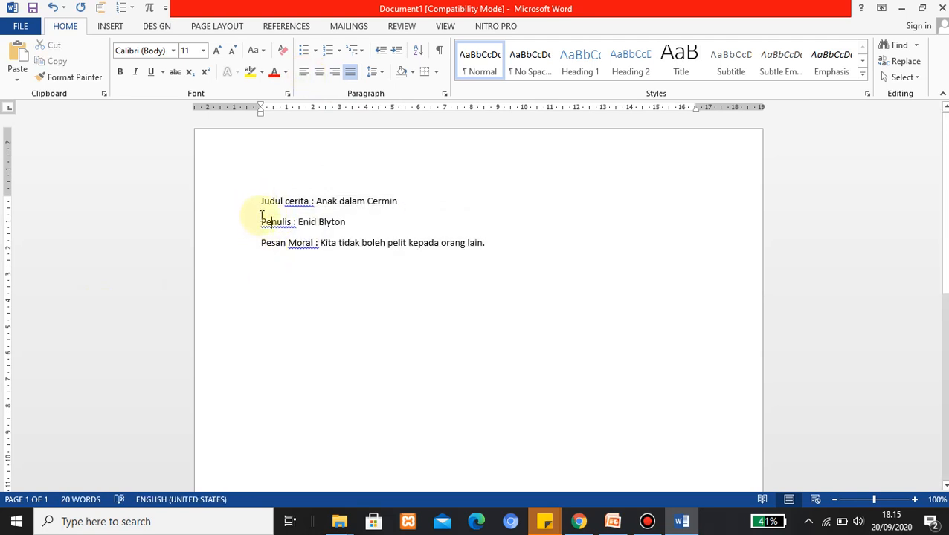
Align the title, author and moral lines to the right margin.
drag(262, 204, 488, 243)
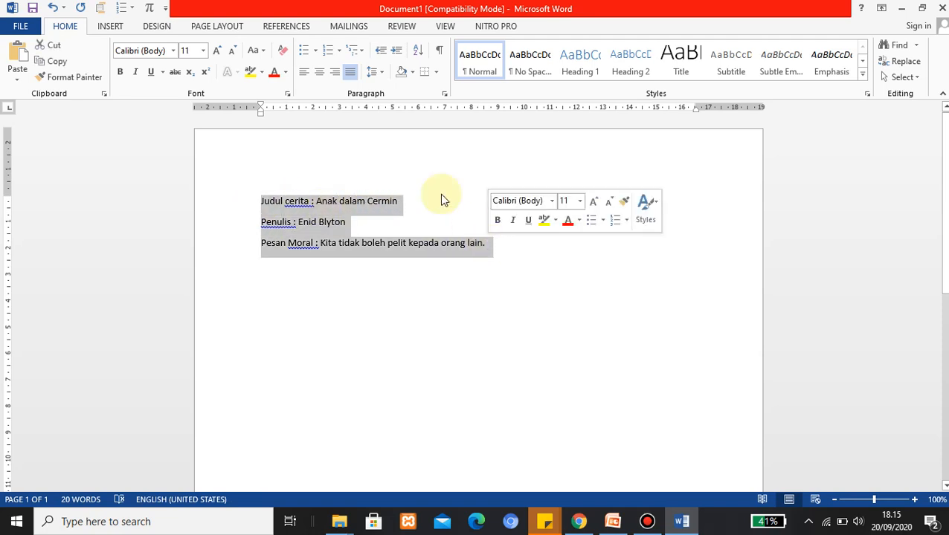
click(335, 71)
click(717, 225)
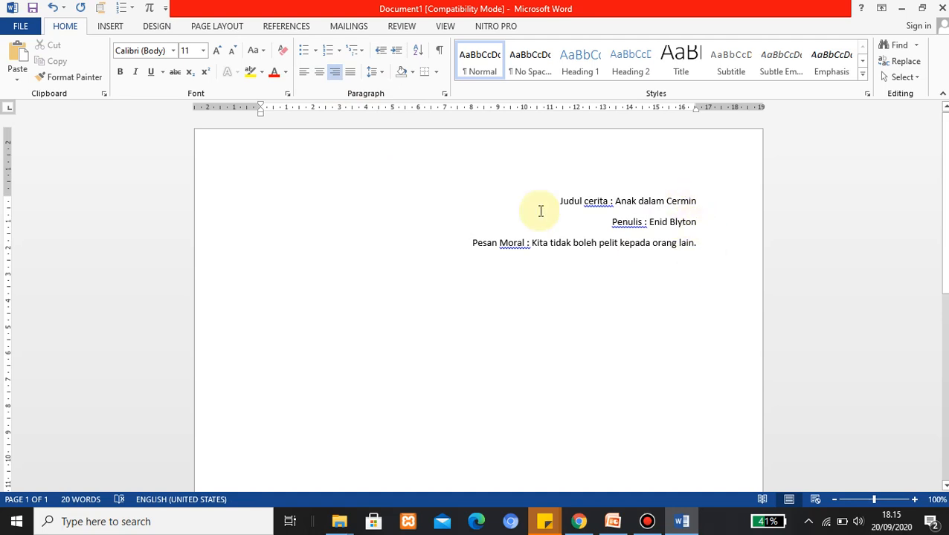
Try centered alignment on the three lines and set them back to justified.
drag(554, 200, 696, 245)
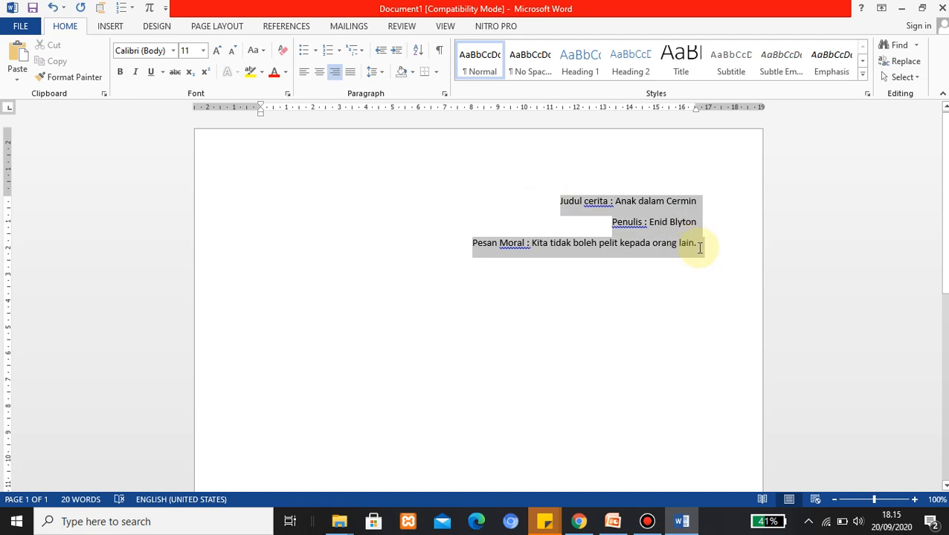
click(322, 75)
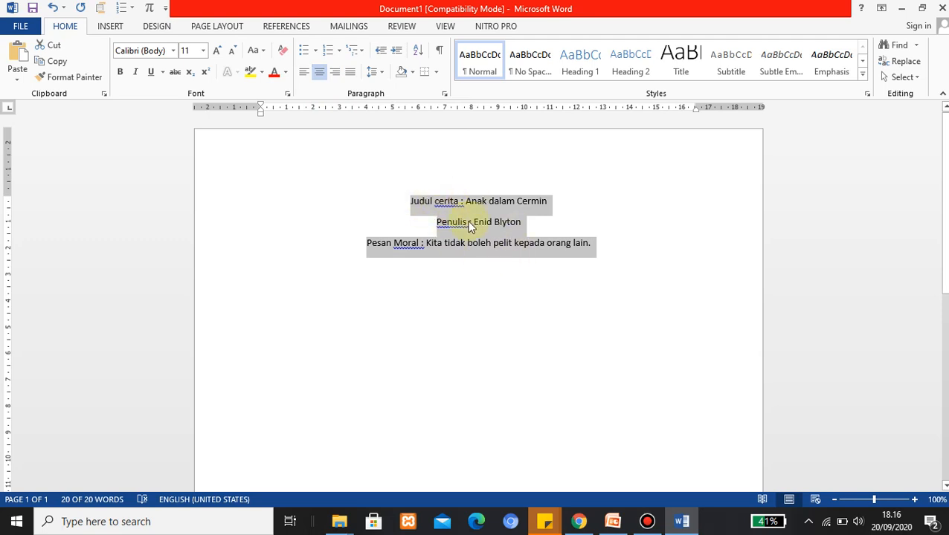
click(350, 72)
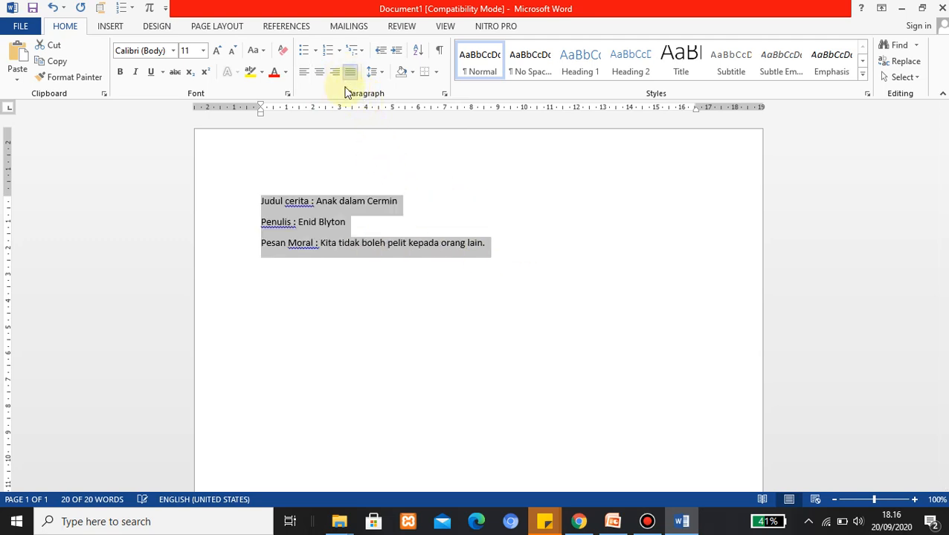
Join the author and moral lines onto the title line as one paragraph, and undo the merge.
click(406, 202)
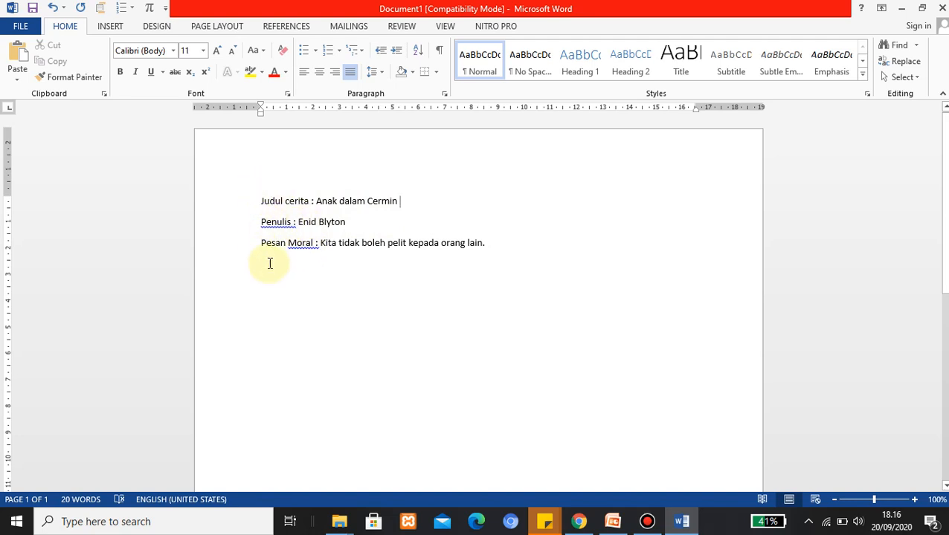
key(Delete)
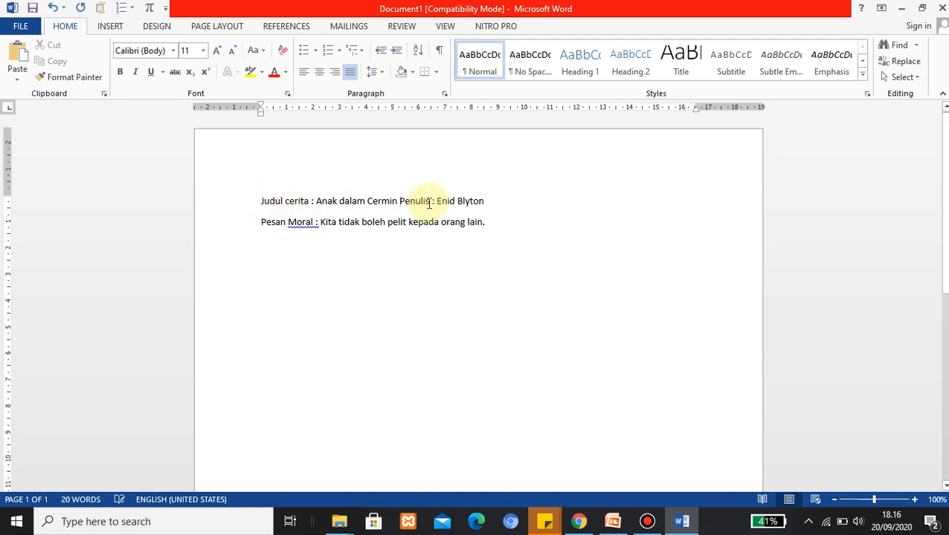
click(523, 198)
key(Delete)
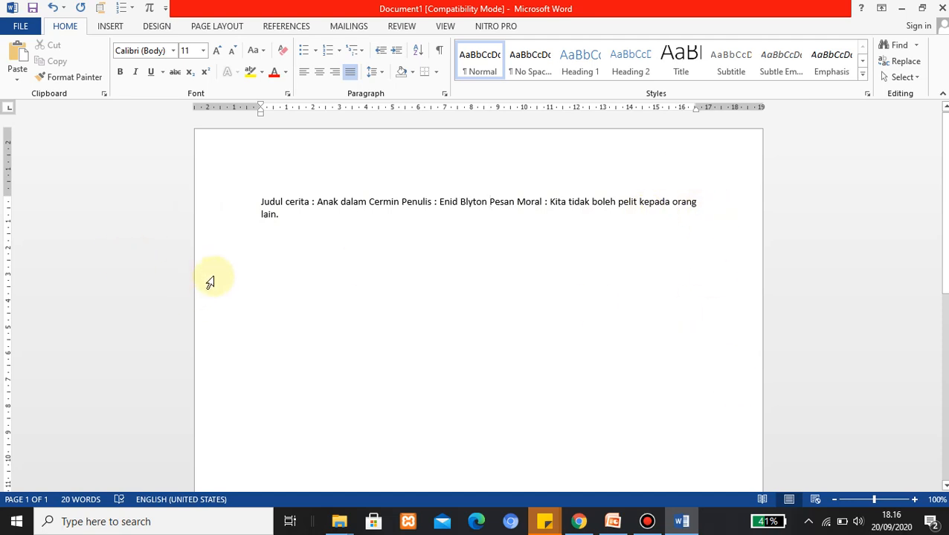
key(ctrl+z)
key(ctrl+y)
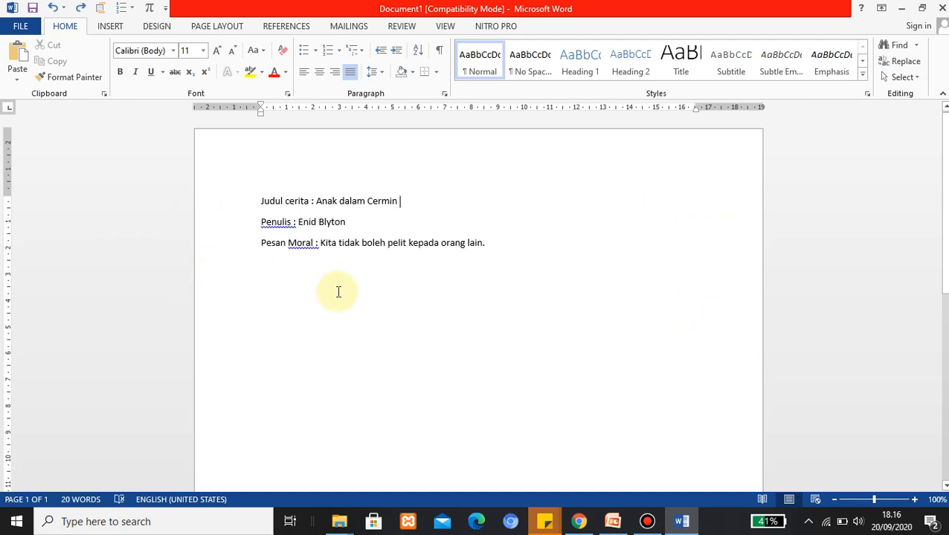
Copy the three story lines and paste them below the original, leaving a blank line between the blocks.
click(337, 291)
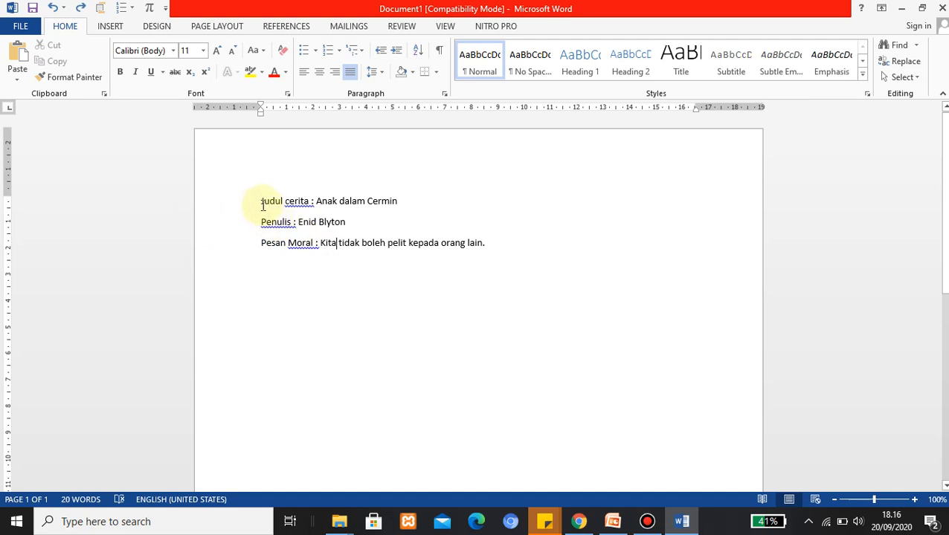
drag(260, 200, 494, 241)
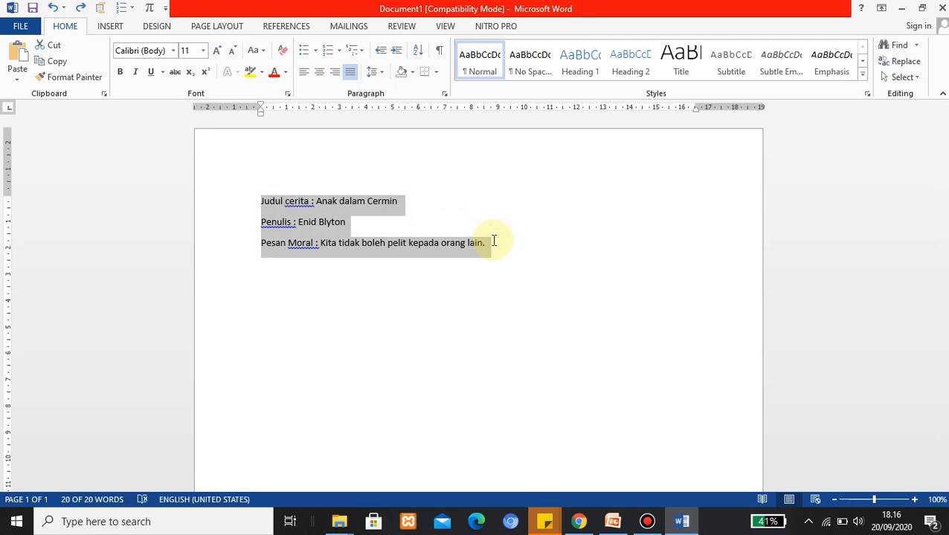
click(58, 61)
click(266, 289)
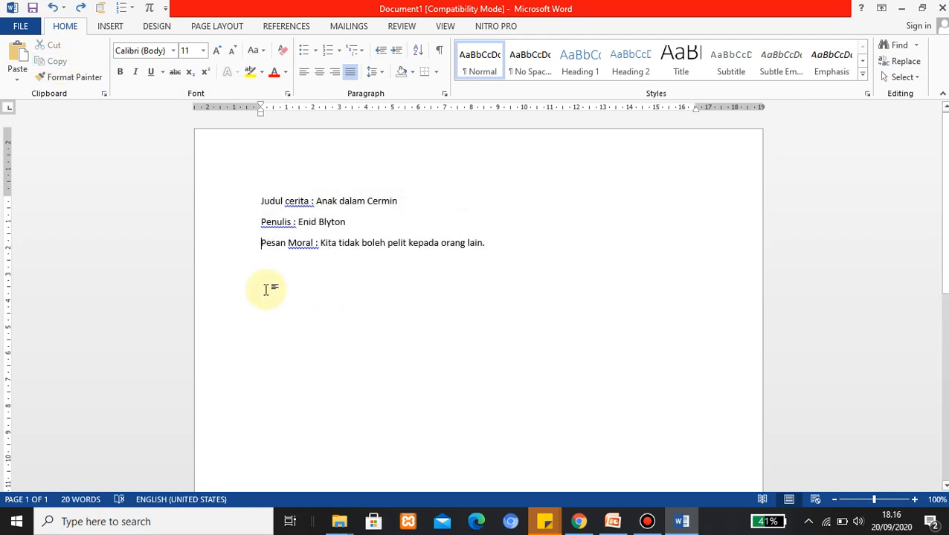
double_click(265, 290)
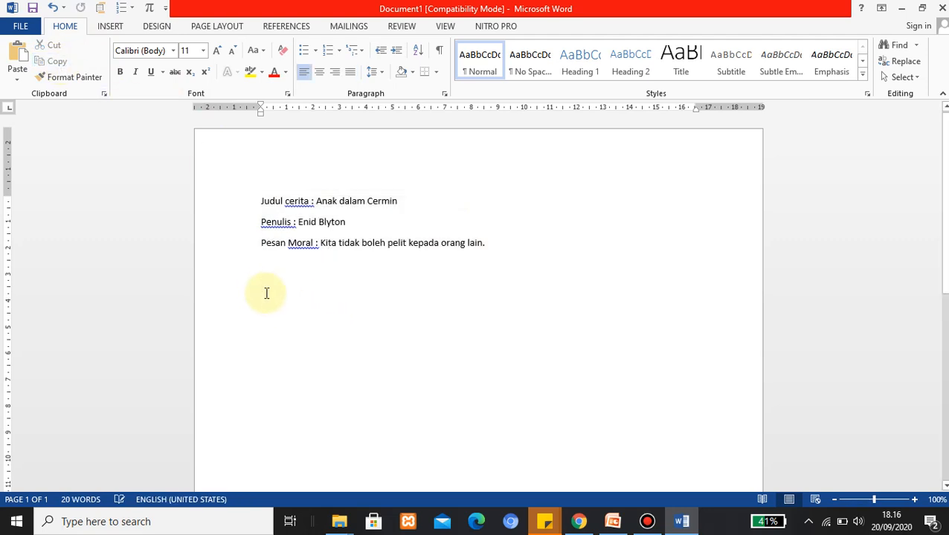
click(21, 60)
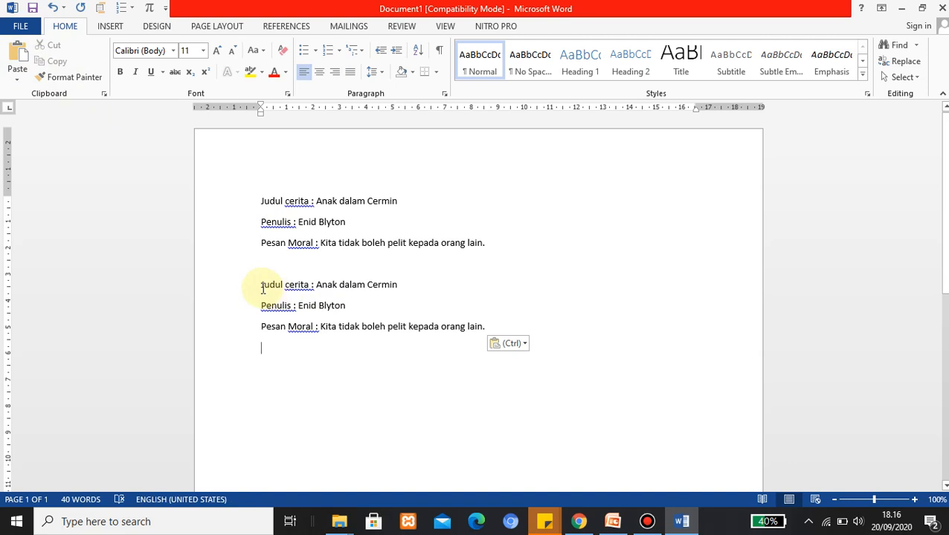
Center the three lines of the pasted second block.
drag(262, 289, 491, 324)
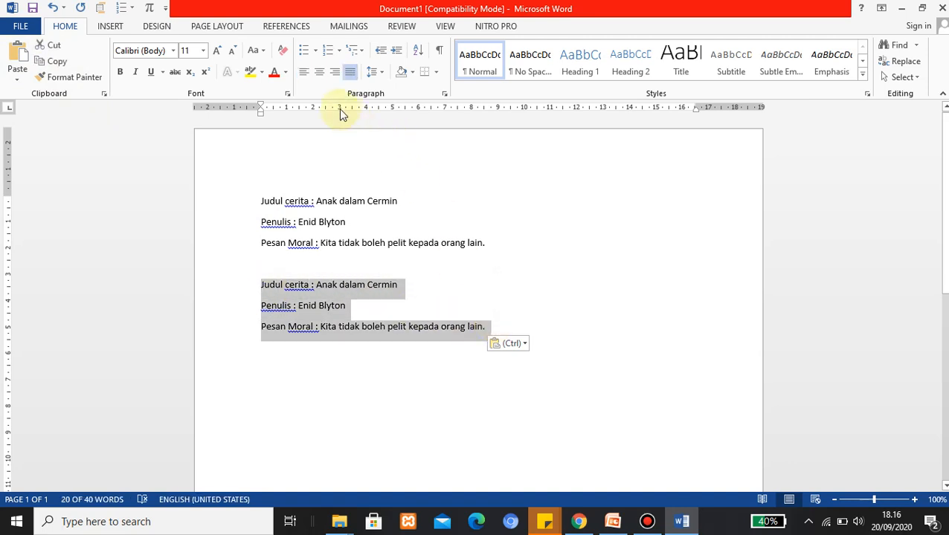
click(319, 72)
click(480, 381)
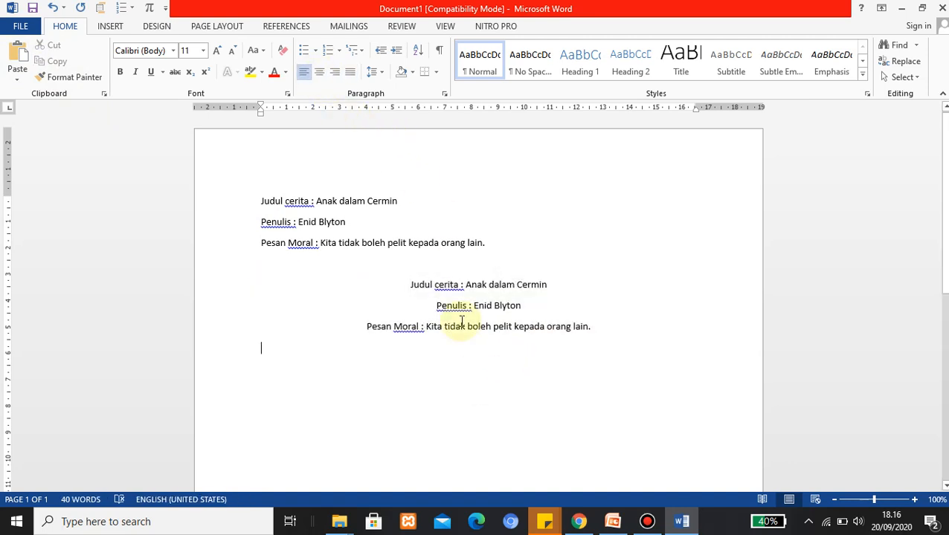
Paste a third copy of the lines below the centered block after a blank line, and right-align it.
key(Return)
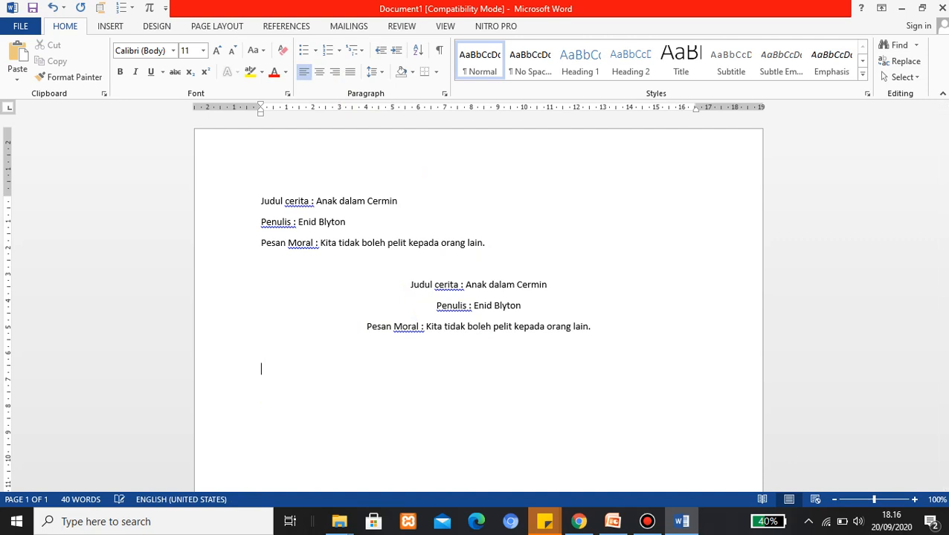
click(20, 63)
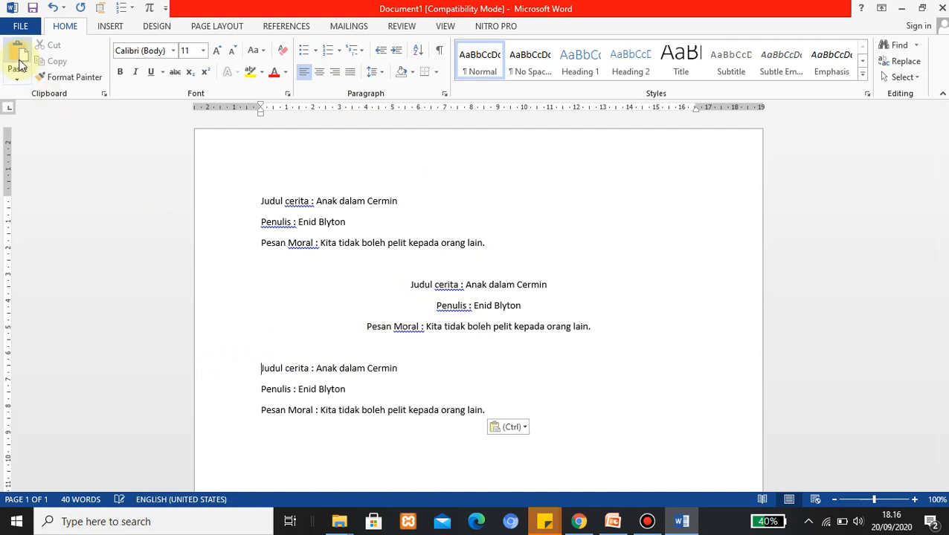
drag(260, 369, 489, 417)
click(335, 72)
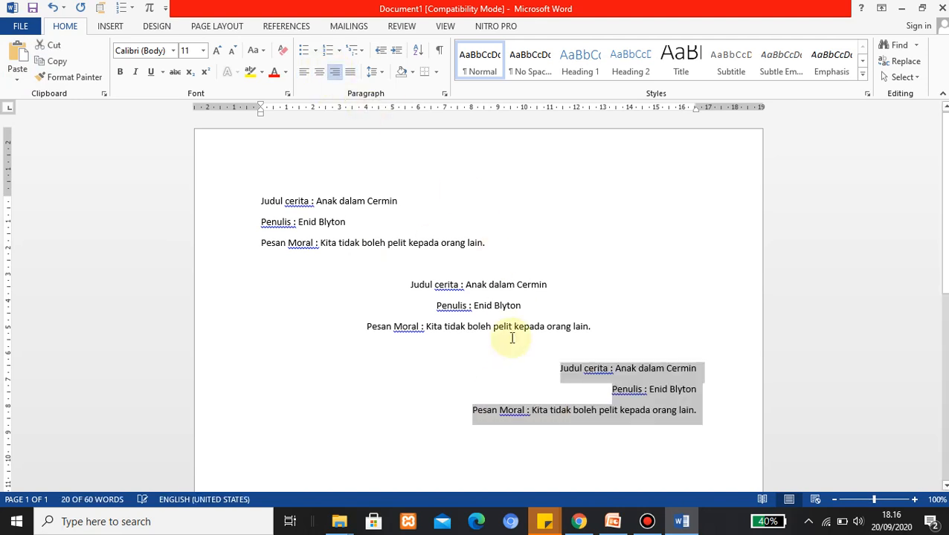
Paste a fourth copy of the three lines below the right-aligned block, leaving a blank line between them.
scroll(508, 350, down, 2)
click(555, 301)
drag(556, 301, 697, 355)
click(286, 402)
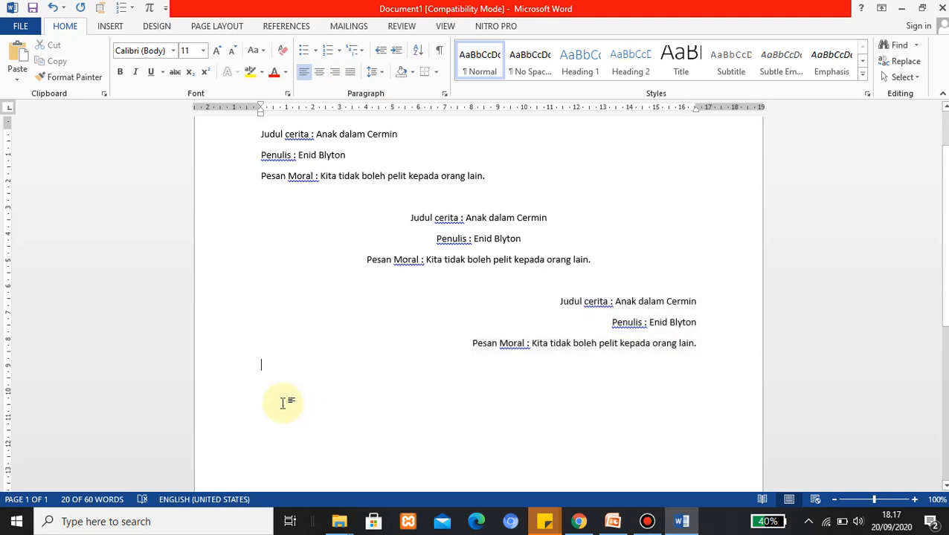
click(17, 53)
Apply justified alignment to the three lines of the fourth block.
click(353, 74)
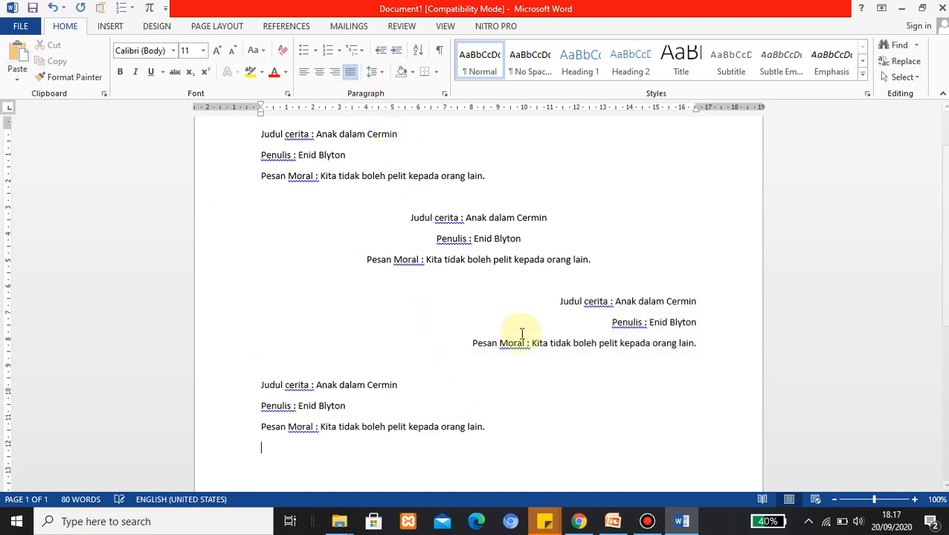
click(411, 426)
mouse_move(505, 419)
mouse_down()
mouse_move(261, 376)
mouse_move(415, 402)
mouse_move(493, 429)
mouse_up()
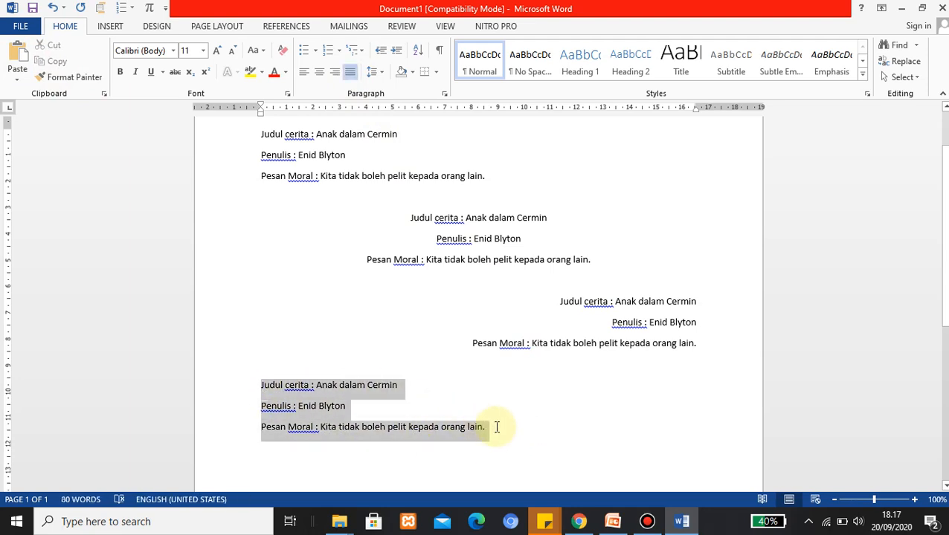
click(353, 74)
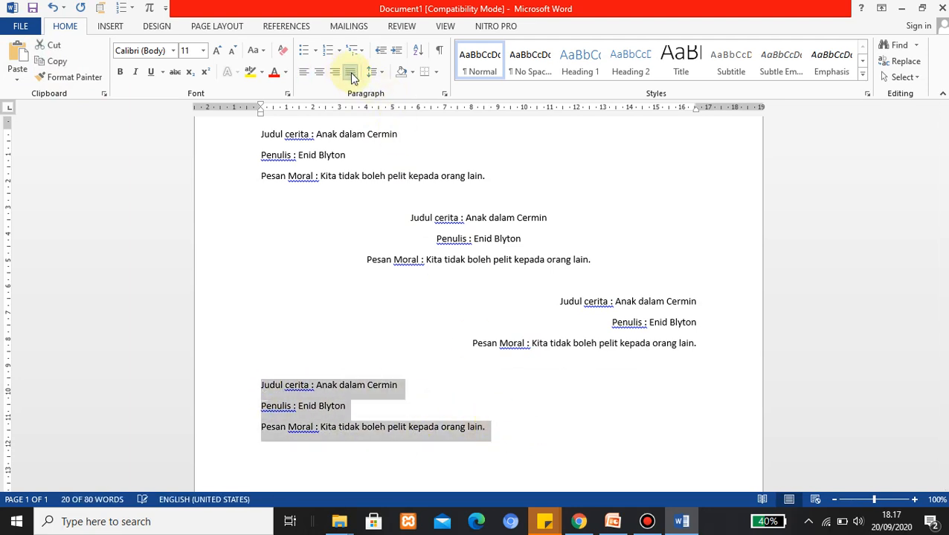
click(505, 407)
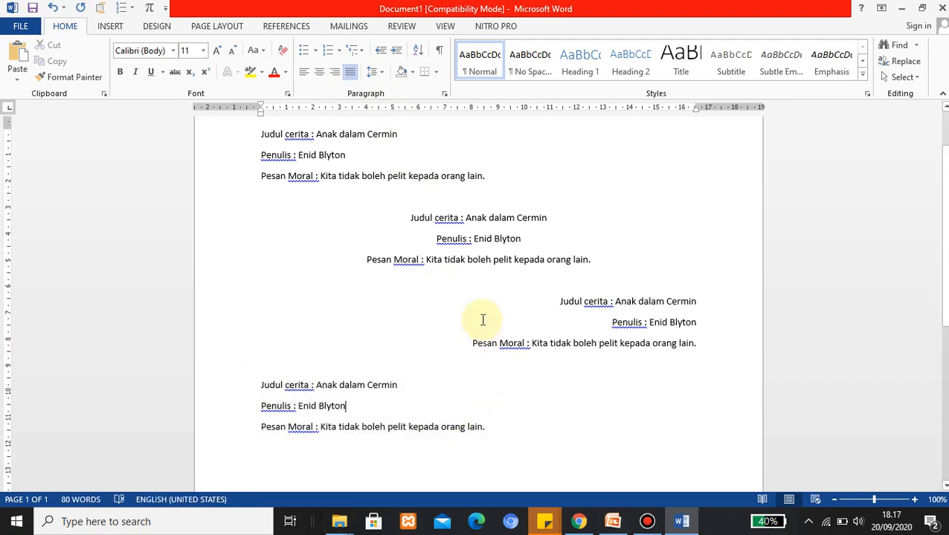
scroll(483, 319, up, 2)
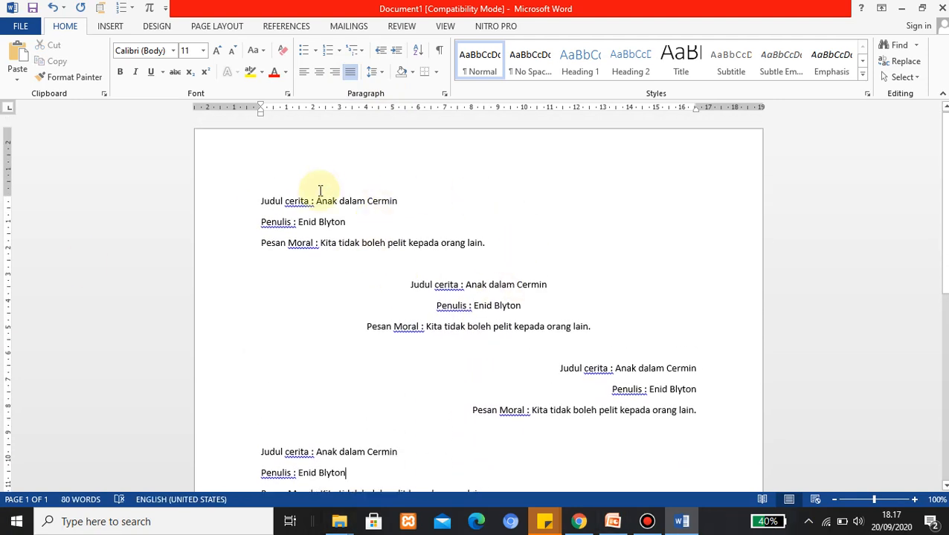
Compare the left-aligned, centered, right-aligned and justified versions of the story lines across the page.
scroll(527, 372, down, 1)
scroll(434, 268, down, 1)
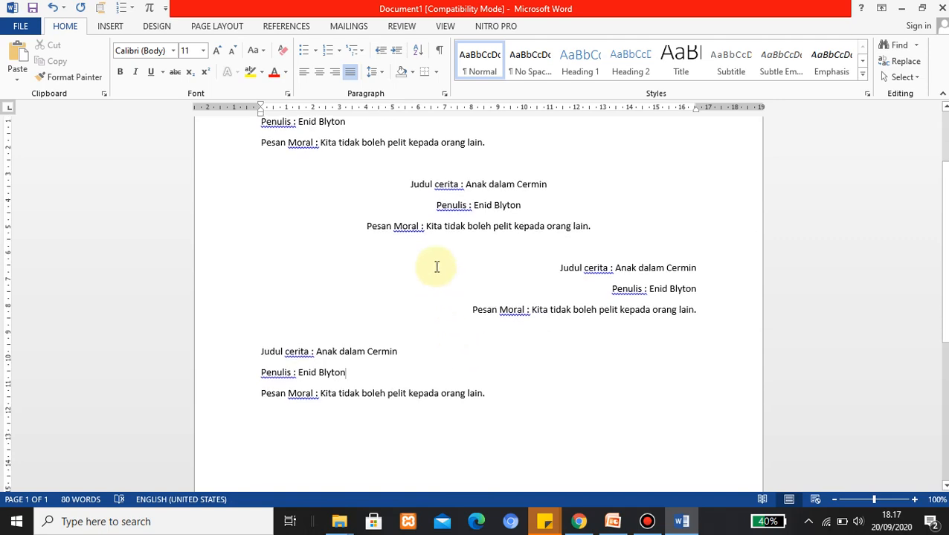
scroll(434, 267, up, 2)
scroll(582, 322, down, 1)
scroll(572, 322, down, 2)
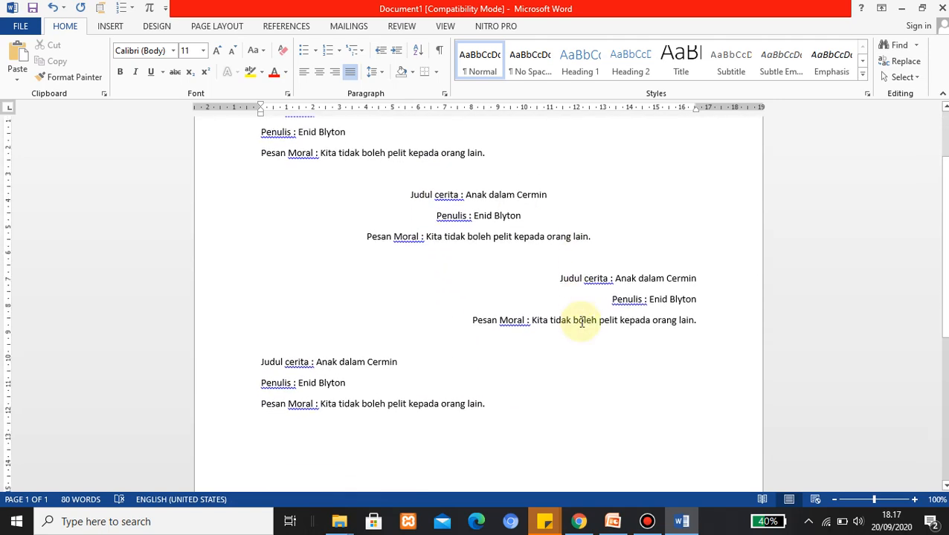
scroll(579, 339, up, 2)
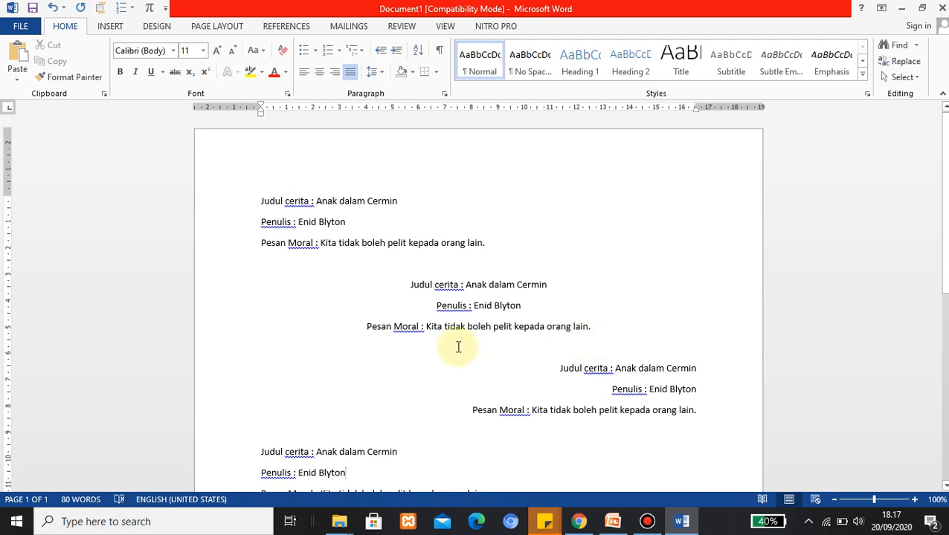
scroll(415, 297, down, 1)
scroll(412, 299, down, 2)
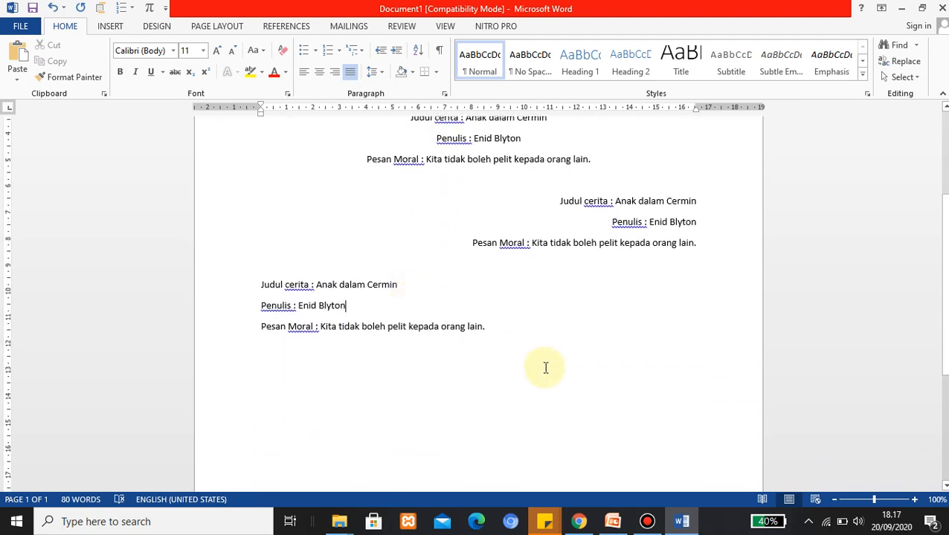
scroll(453, 277, up, 3)
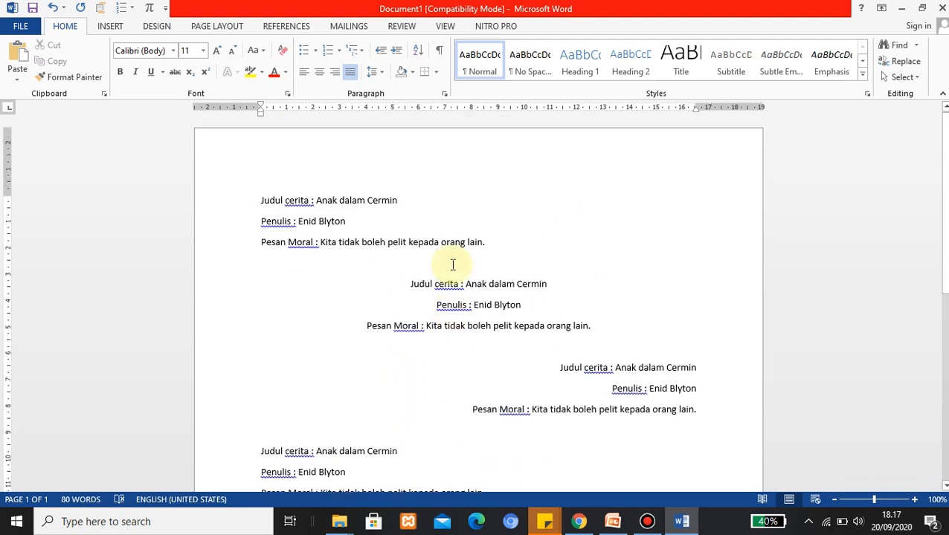
scroll(449, 303, down, 2)
scroll(449, 303, down, 2)
scroll(483, 320, up, 3)
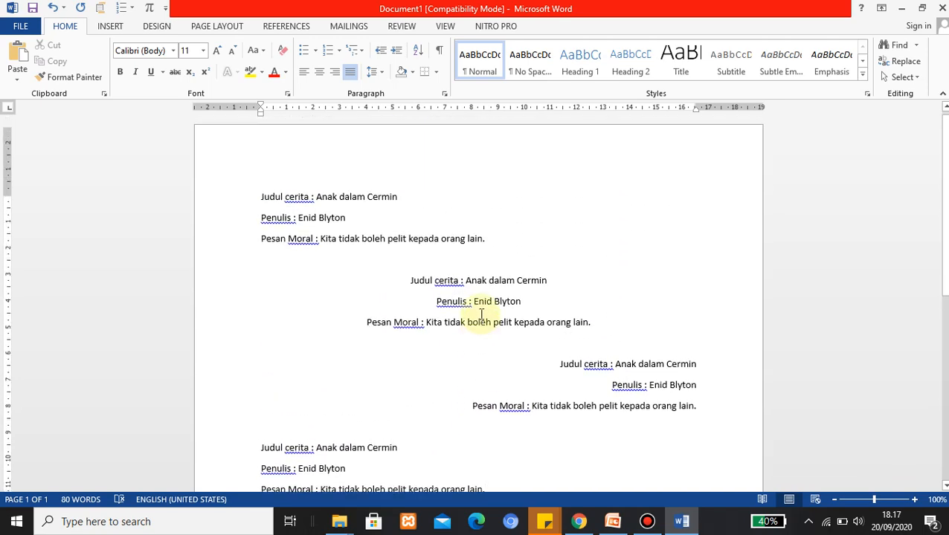
scroll(343, 265, down, 2)
scroll(345, 268, up, 3)
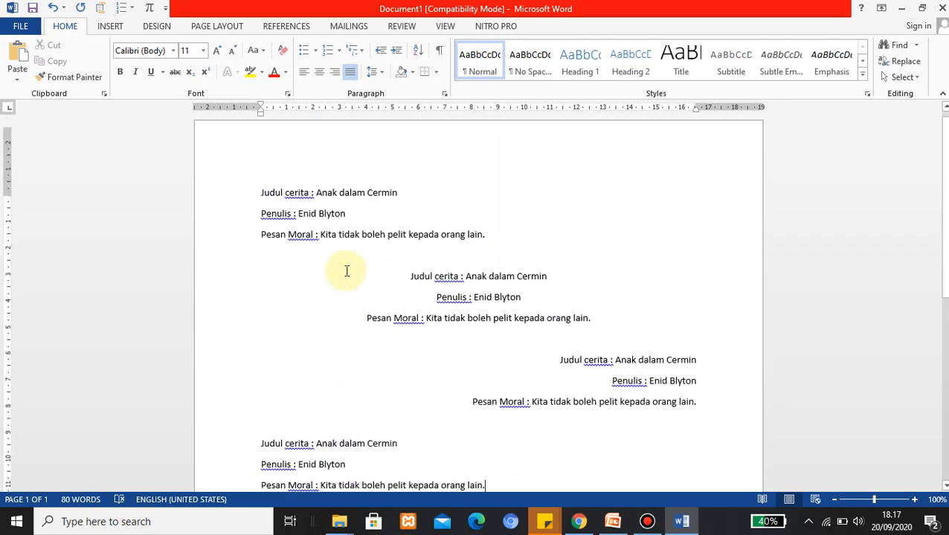
Insert a new line above the first block with the title "Perataan Teks".
key(Return)
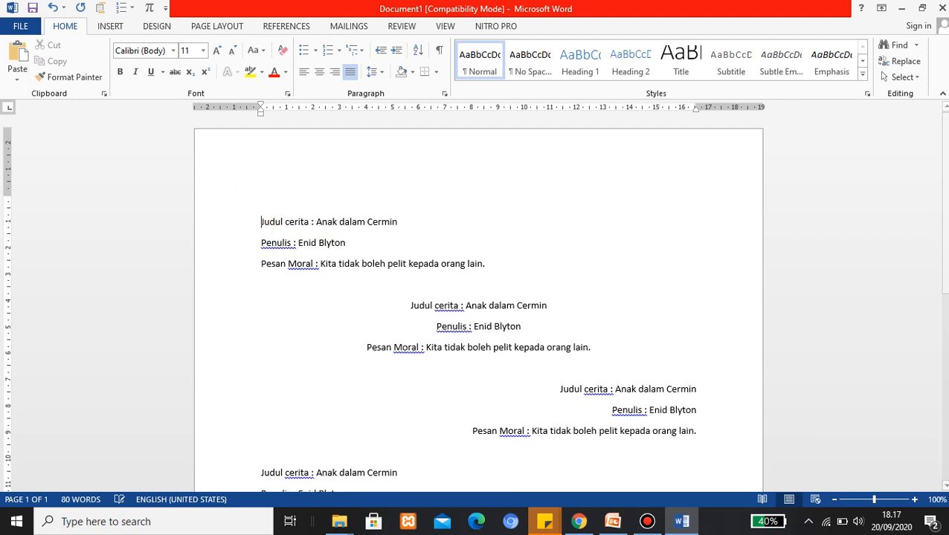
click(283, 198)
text(Perataan Teks)
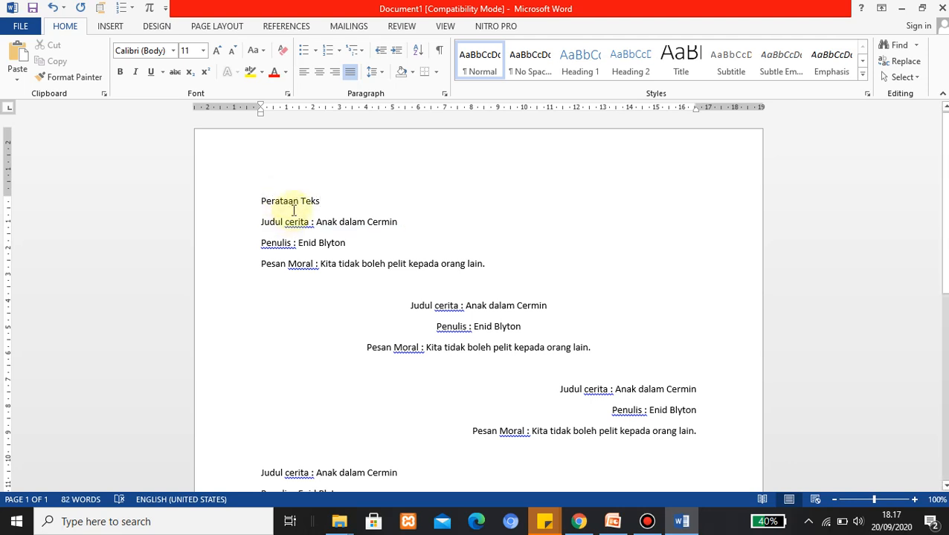
Format the title "Perataan Teks" as centered, bold, 20 pt text.
drag(334, 201, 227, 194)
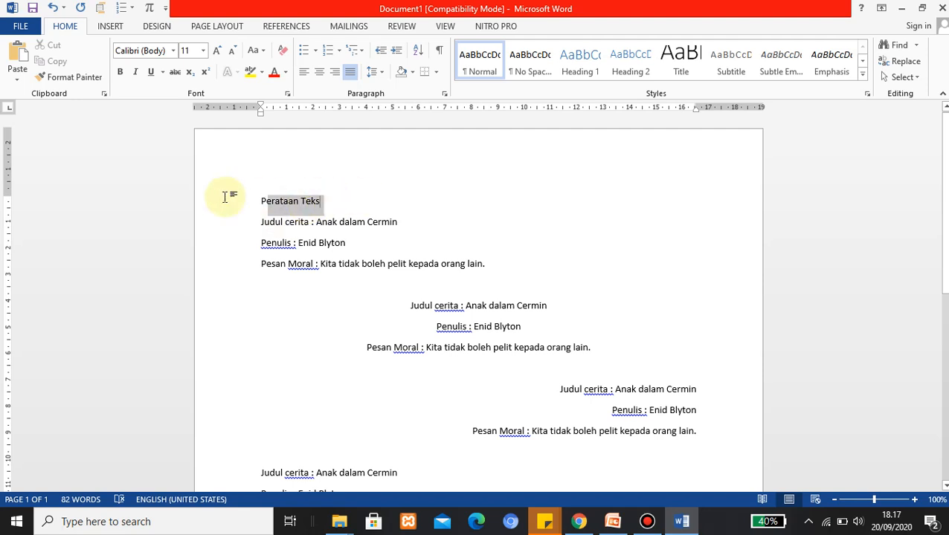
click(318, 72)
click(216, 51)
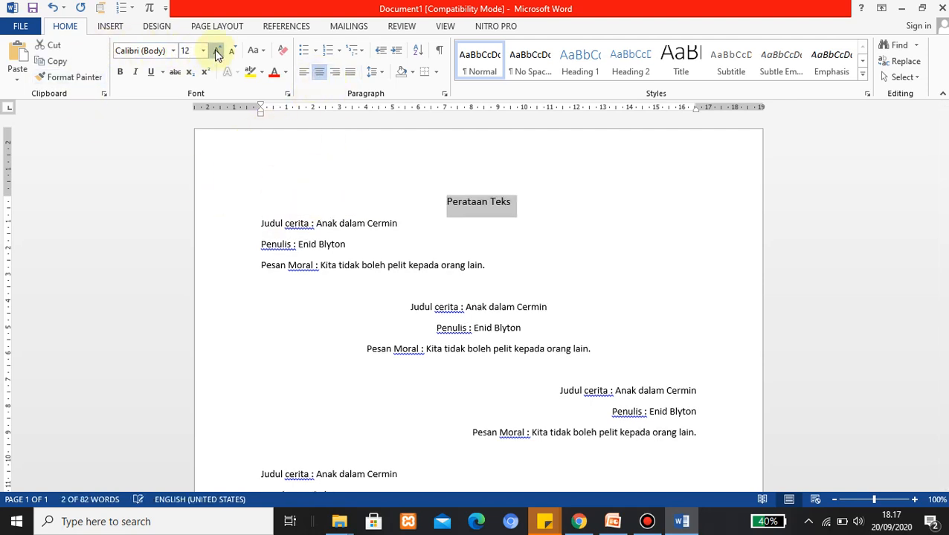
click(216, 51)
click(216, 51)
click(216, 51)
click(215, 50)
click(118, 73)
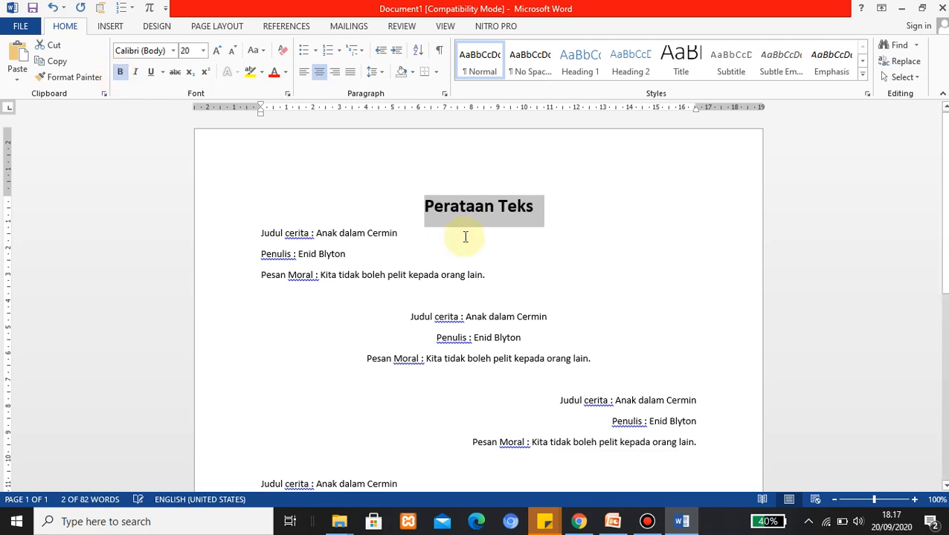
scroll(474, 250, down, 1)
scroll(460, 232, up, 1)
click(588, 201)
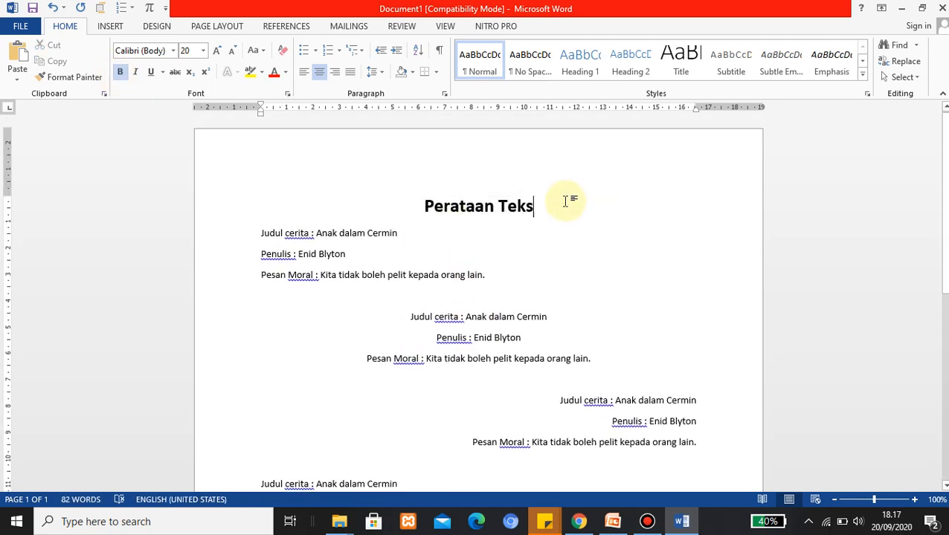
Add the heading "Menyalin Teks" below the fourth block, leaving one blank line between them.
scroll(537, 315, down, 5)
scroll(318, 303, up, 1)
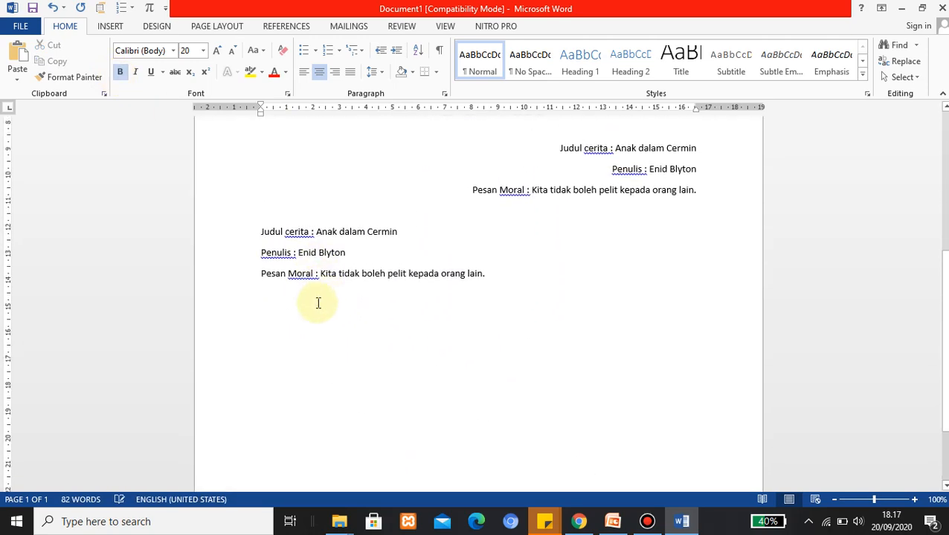
scroll(284, 252, down, 1)
click(284, 250)
click(272, 217)
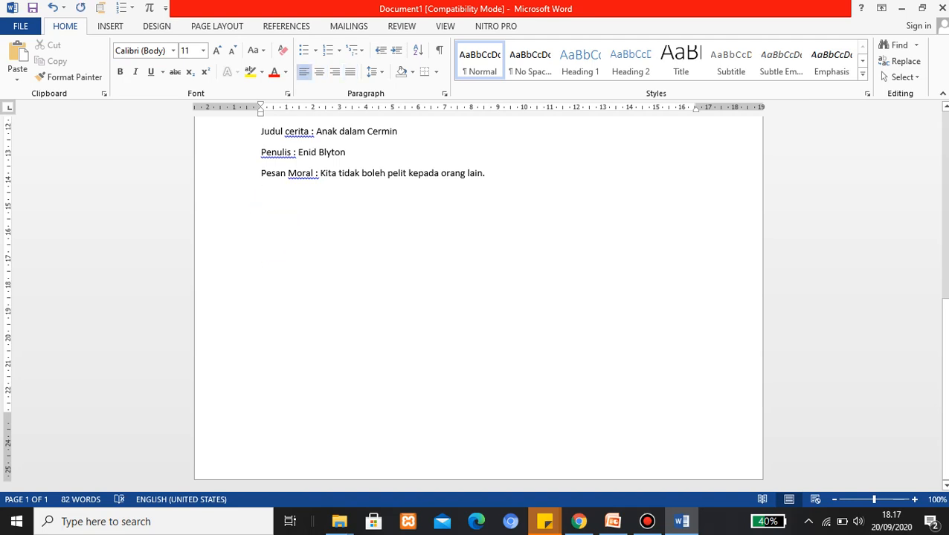
text(Menyalin Teks)
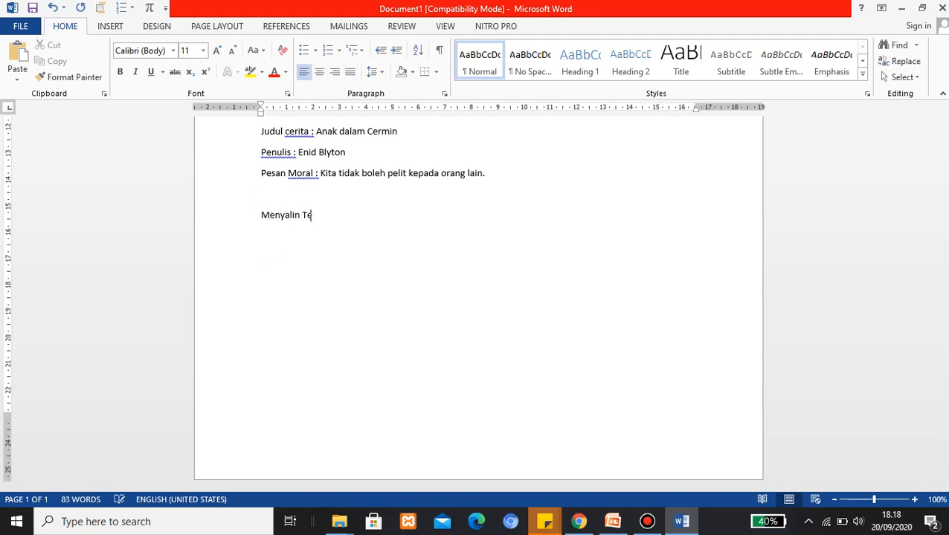
Format the heading "Menyalin Teks" as centered, bold, 18 pt text.
click(254, 216)
click(217, 53)
click(217, 53)
click(217, 53)
click(217, 53)
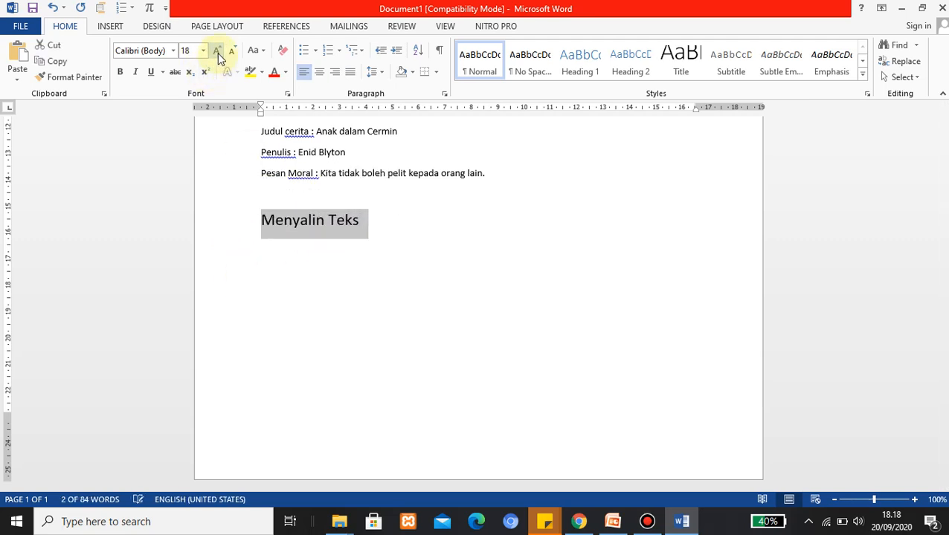
click(325, 71)
click(120, 72)
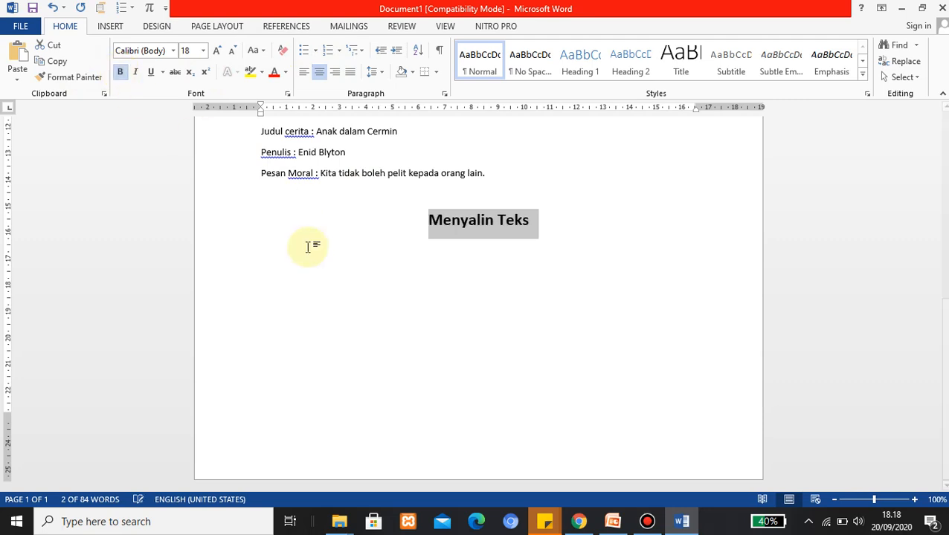
Create a numbered list below the "Menyalin Teks" heading with the items "Copy dan Paste" and "Cut dan Paste".
click(255, 266)
drag(255, 267, 255, 277)
double_click(255, 276)
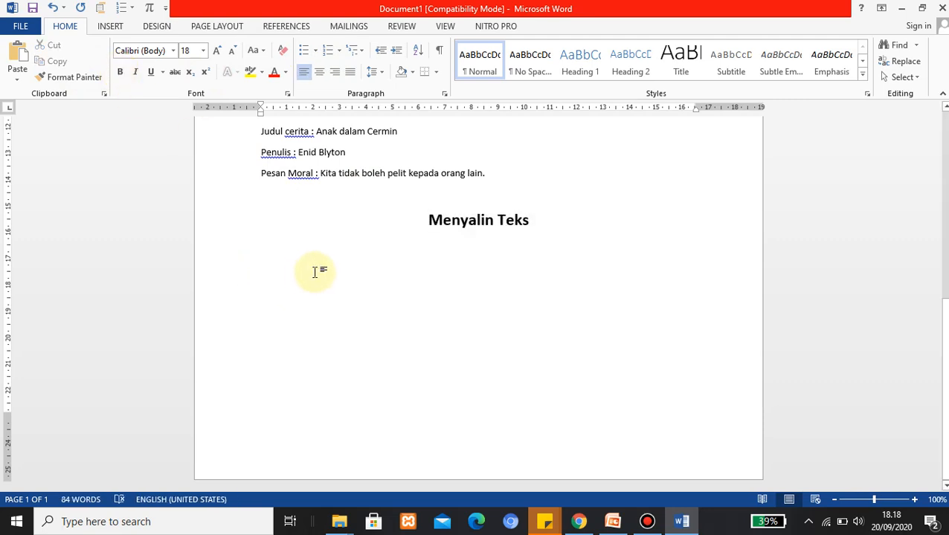
click(269, 247)
click(270, 269)
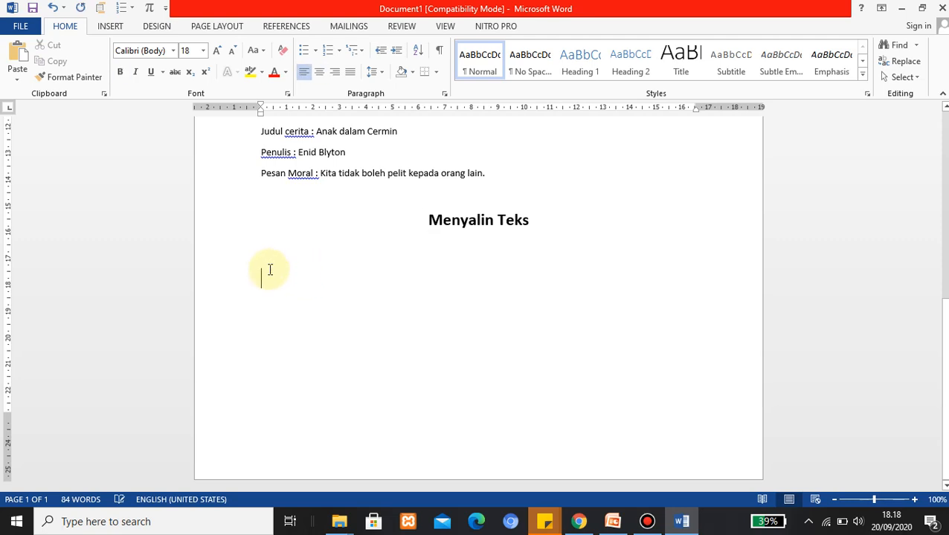
text(1. Co)
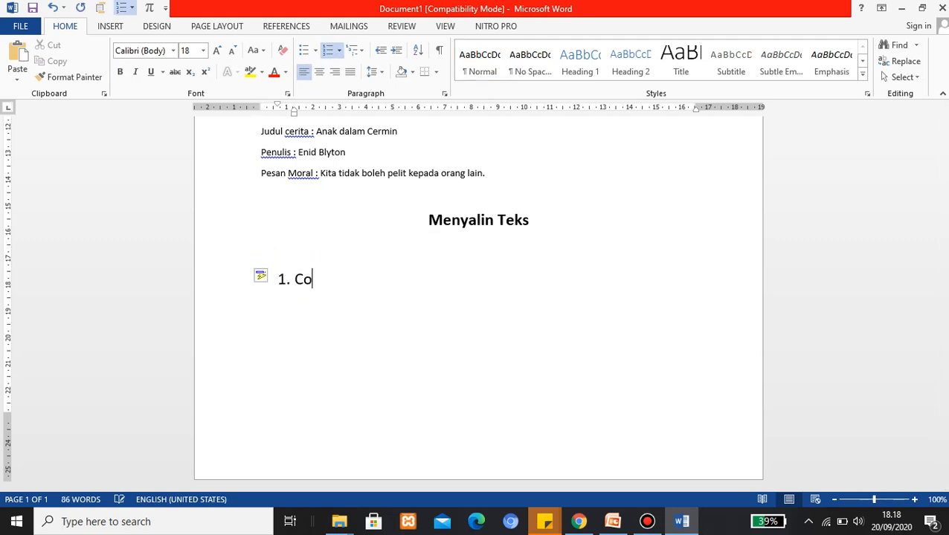
text(py dan Paste)
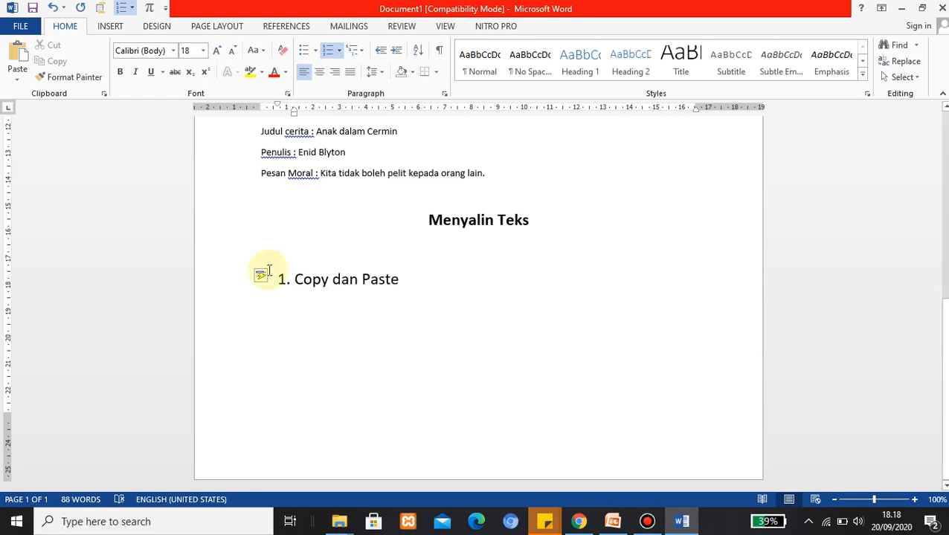
key(Return)
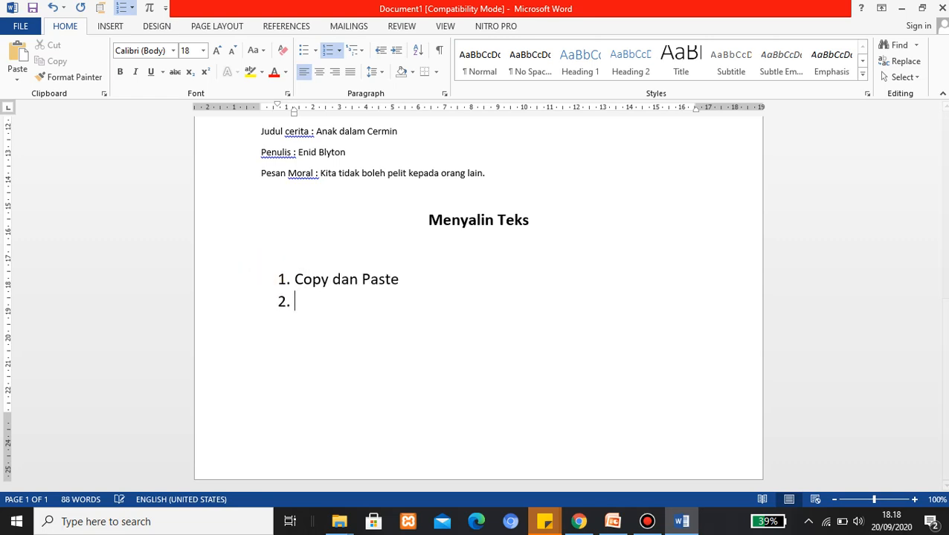
text(Cut dan Paste)
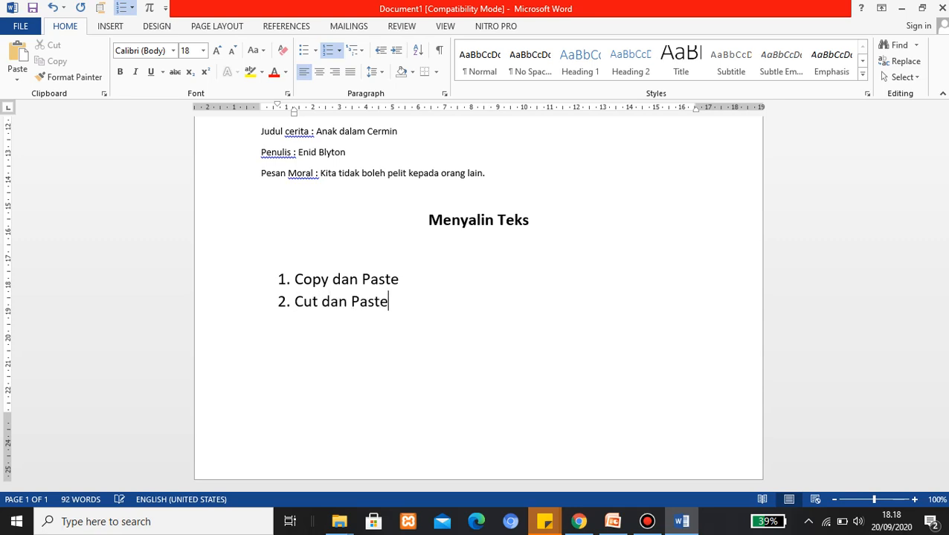
Add the unnumbered line "Padamu negeri kami berjanji" between the two list items, with a blank line above and below it.
click(411, 270)
key(Return)
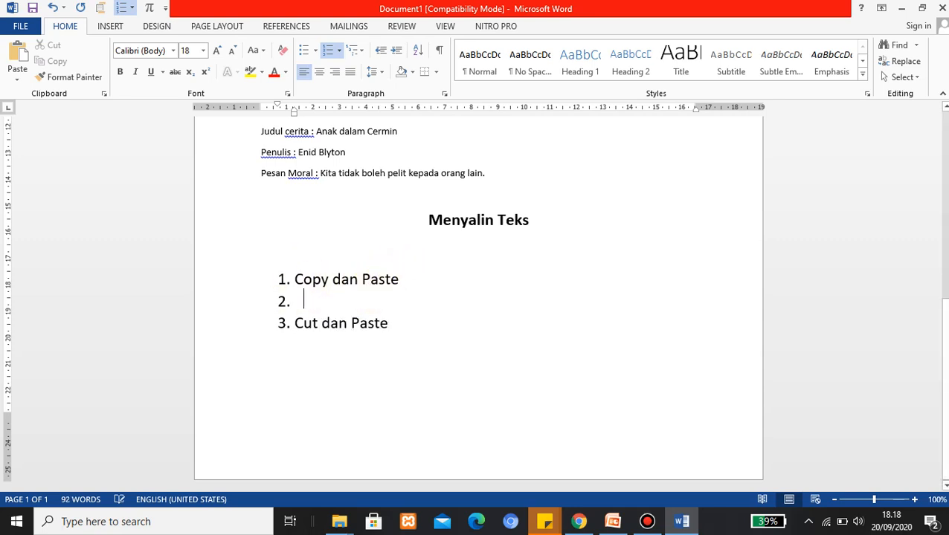
key(BackSpace)
key(Return)
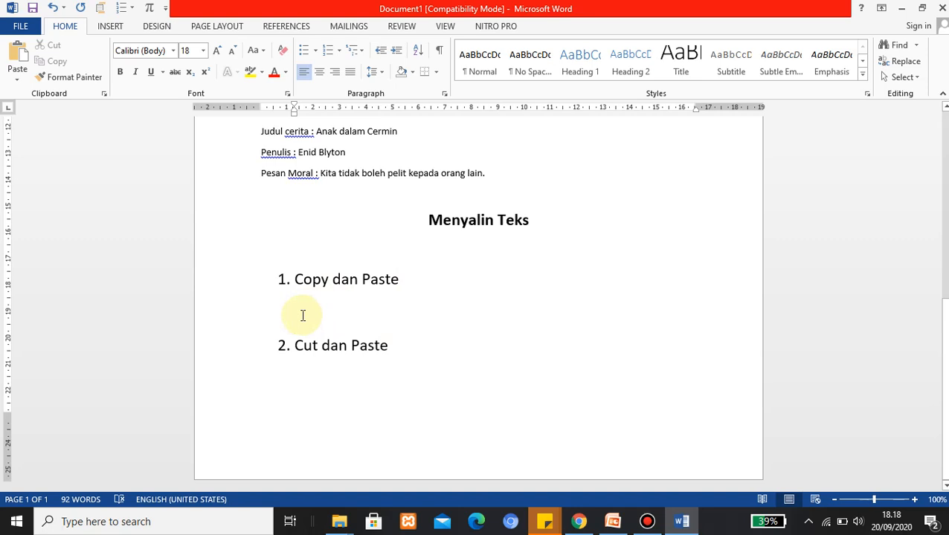
text(Pada)
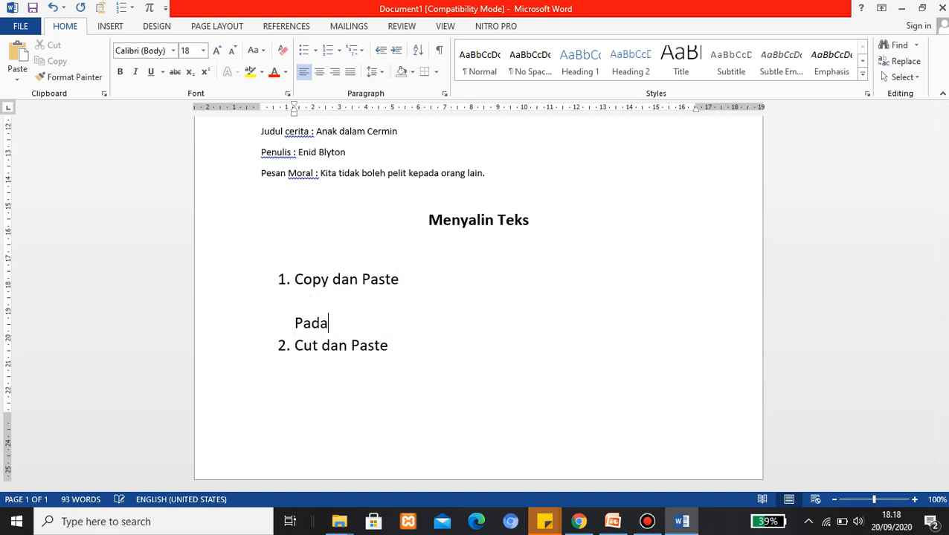
text(mu negeri ka)
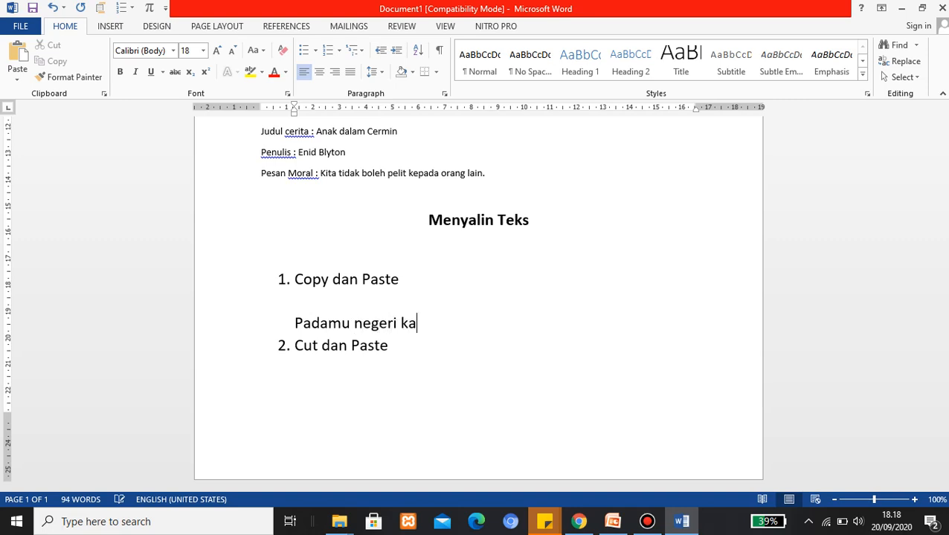
text(mi berjanji)
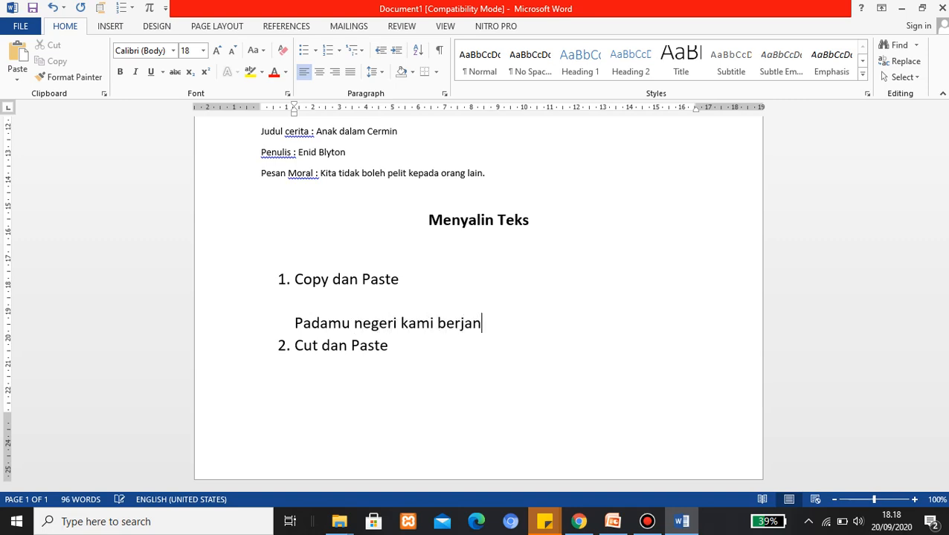
click(294, 323)
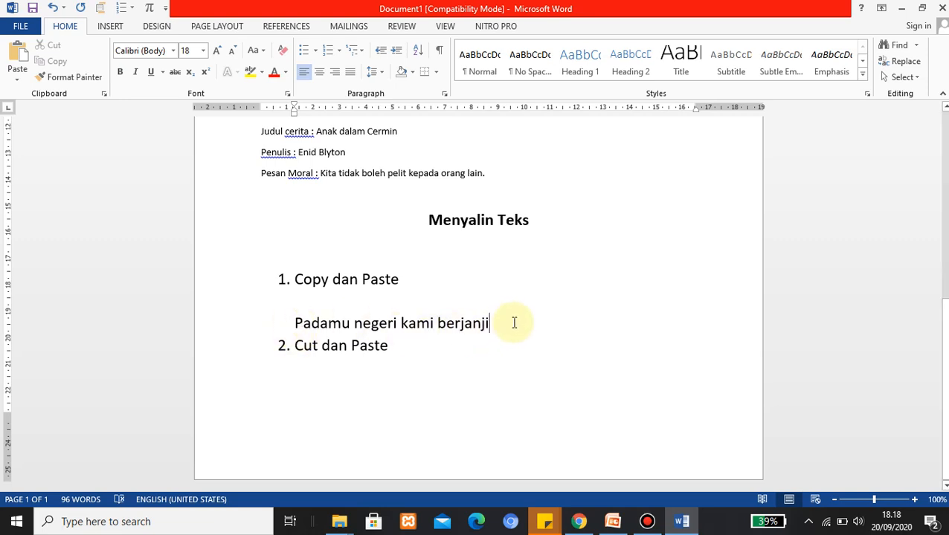
key(Return)
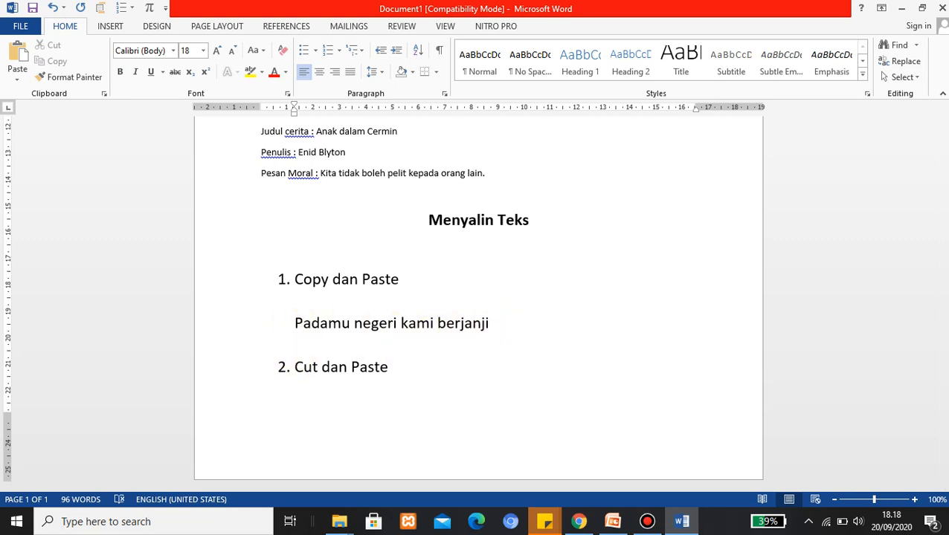
Copy "Padamu negeri kami" from the first verse line, paste it on the line below, and complete it with "berbakti".
click(291, 323)
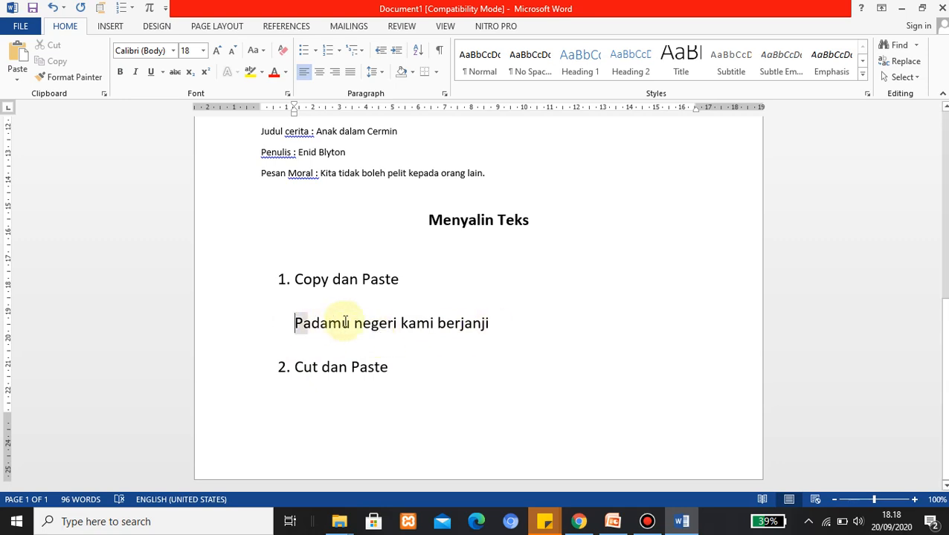
drag(346, 323, 416, 320)
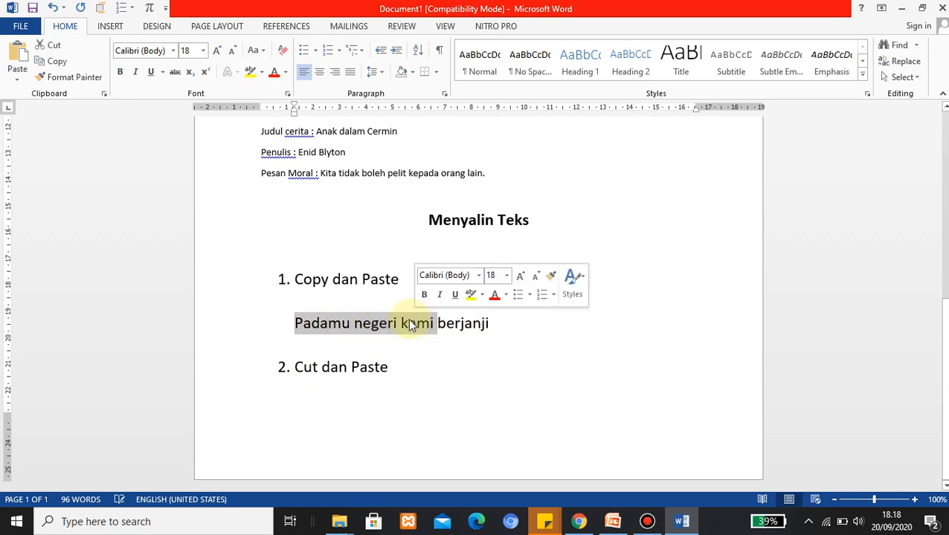
click(56, 62)
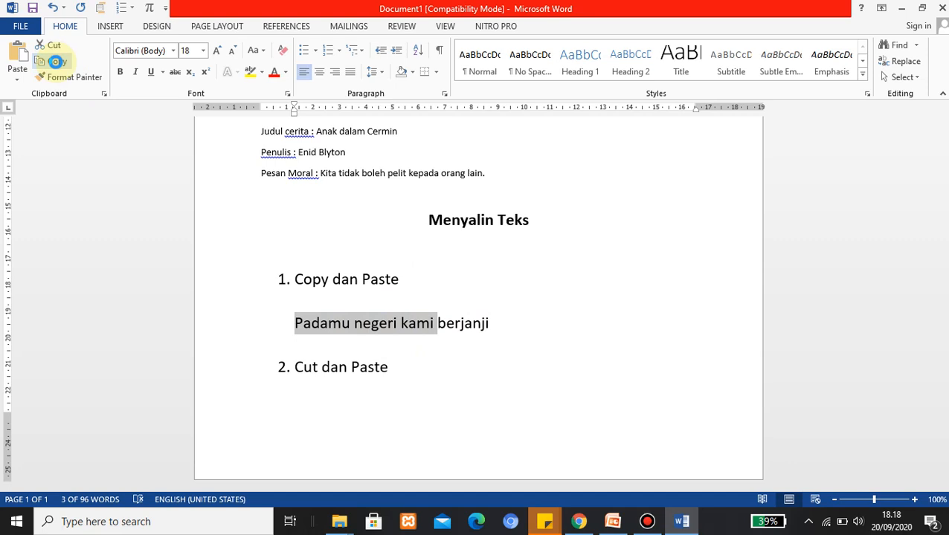
click(304, 348)
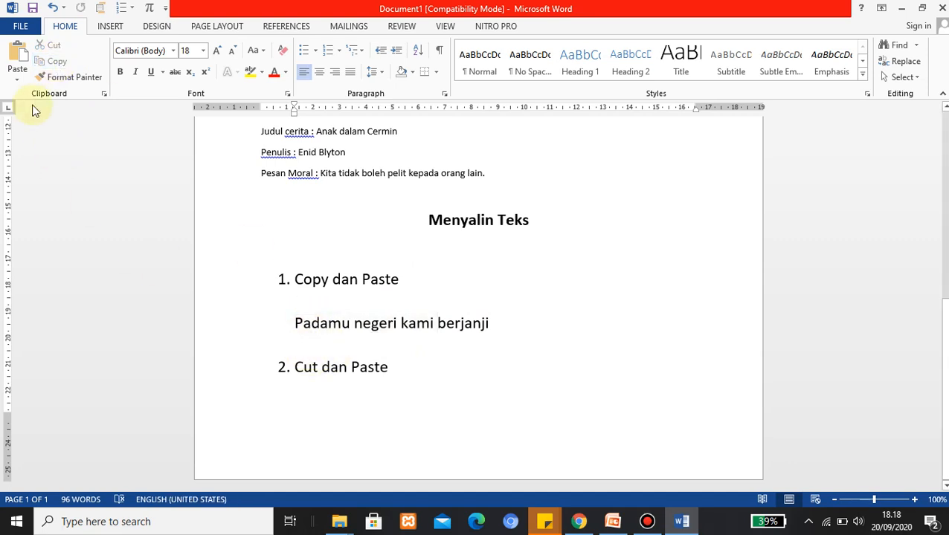
click(17, 59)
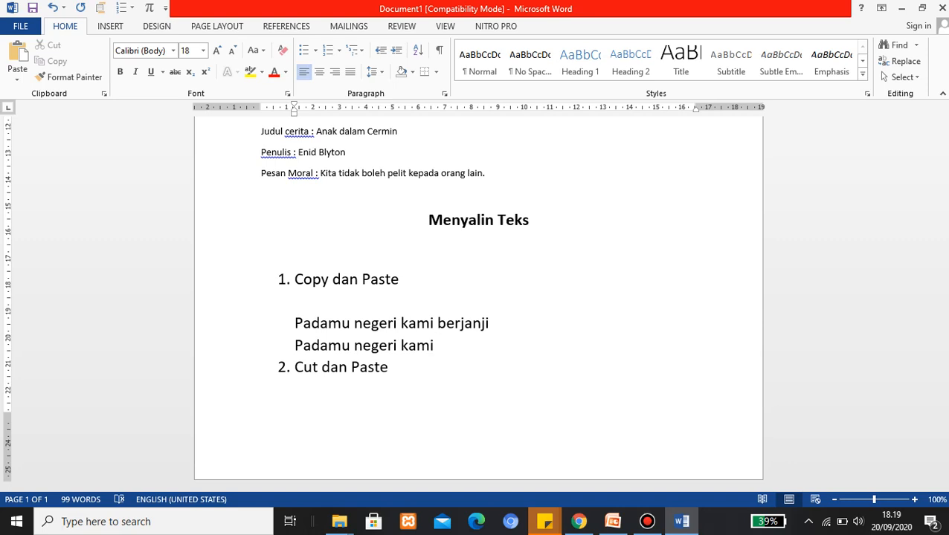
text(berbakti)
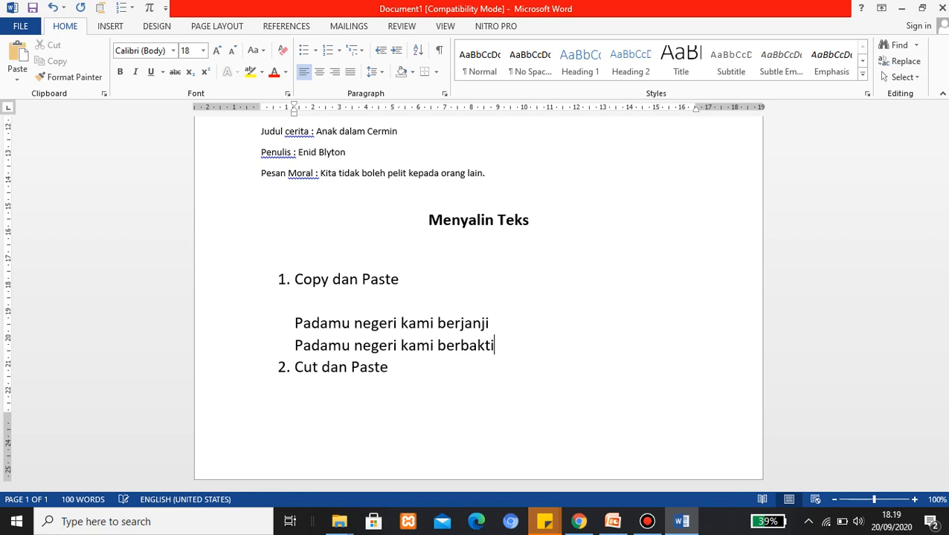
Paste "Padamu negeri kami" on a new third line of the verse and complete it with "mengabdi".
key(Return)
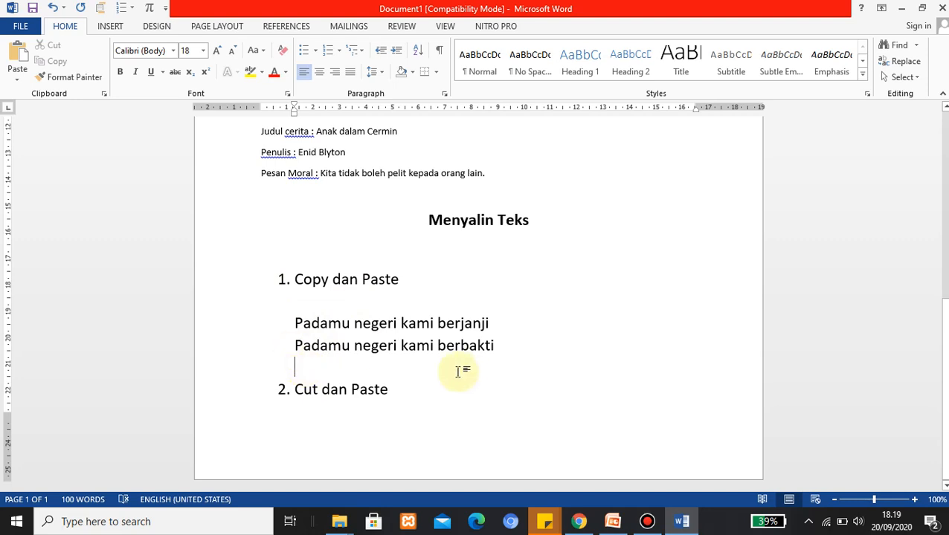
click(23, 56)
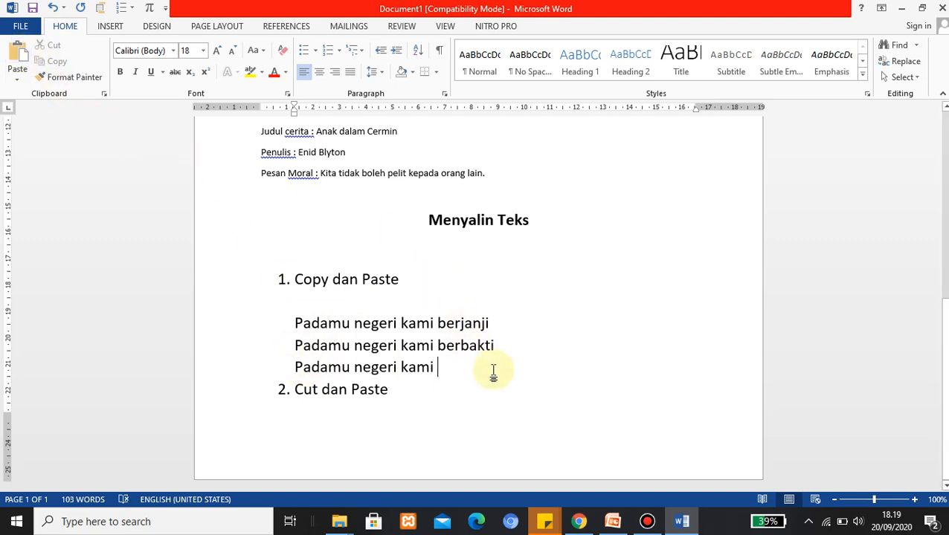
text(mengam)
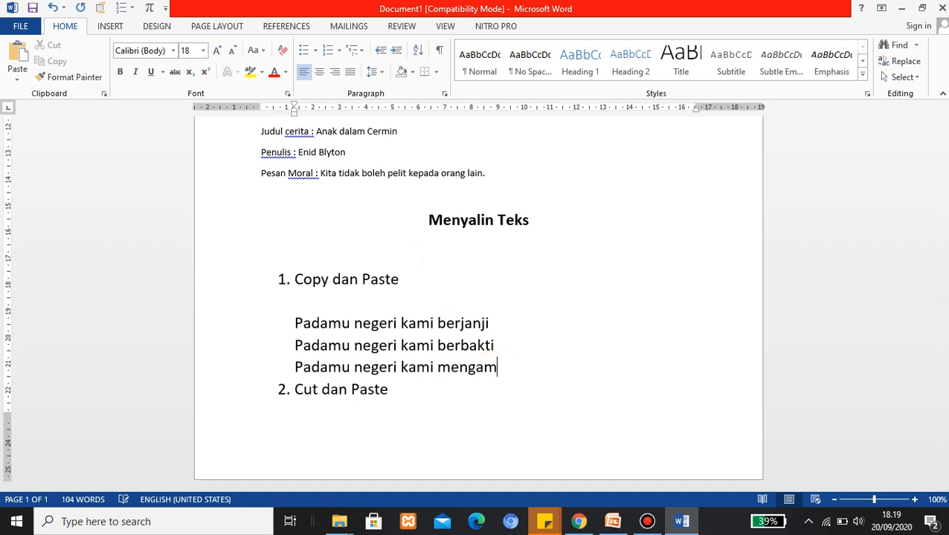
key(BackSpace)
text(bdi)
Add a fourth verse line reading "Bagimu negeri jiwa raga kami".
key(Return)
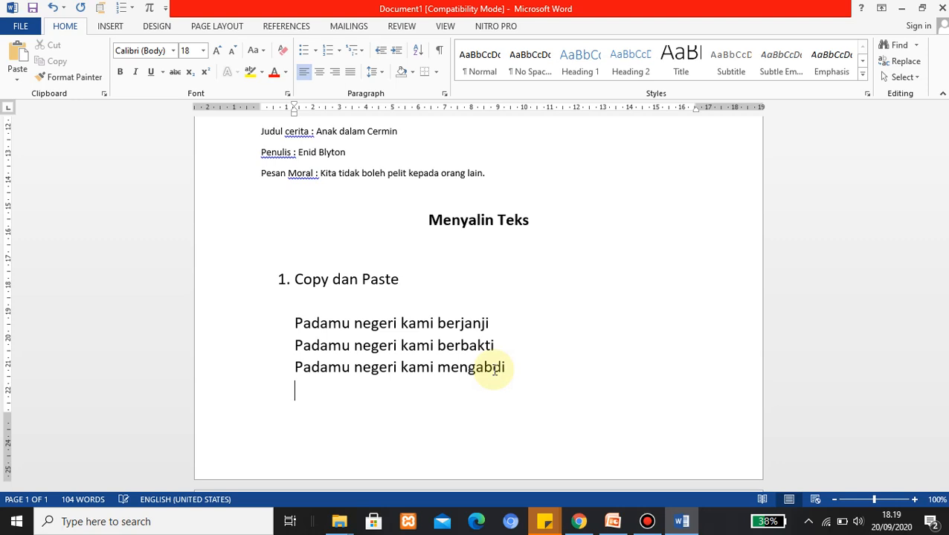
text(Bag)
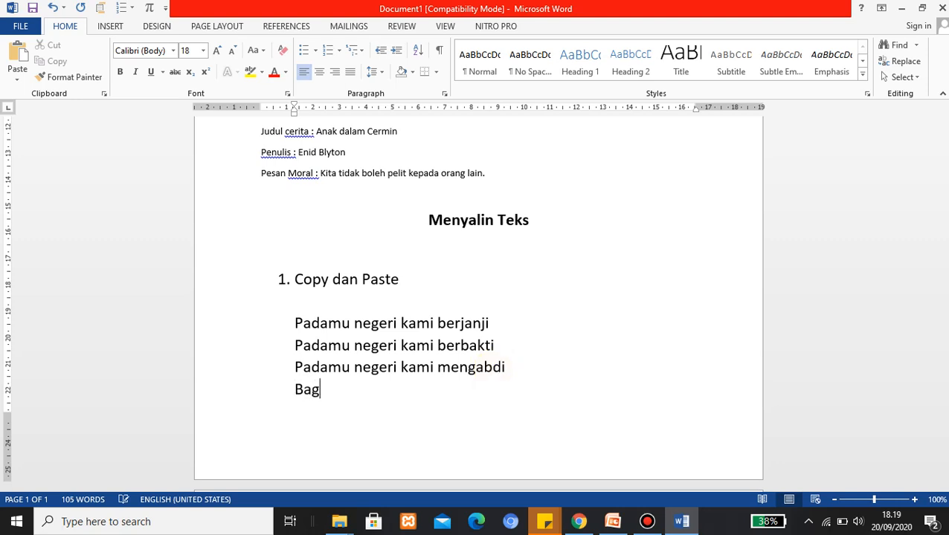
text(imu nege)
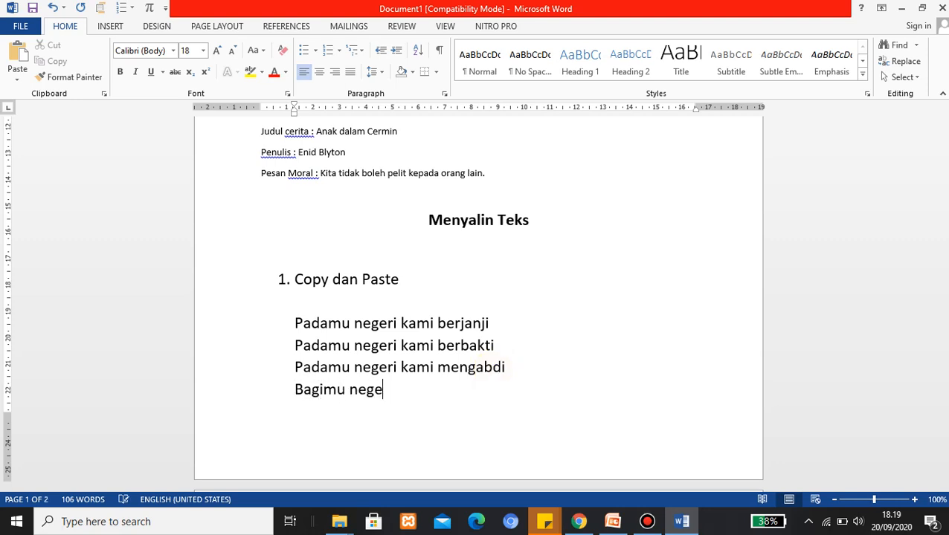
text(ri kami)
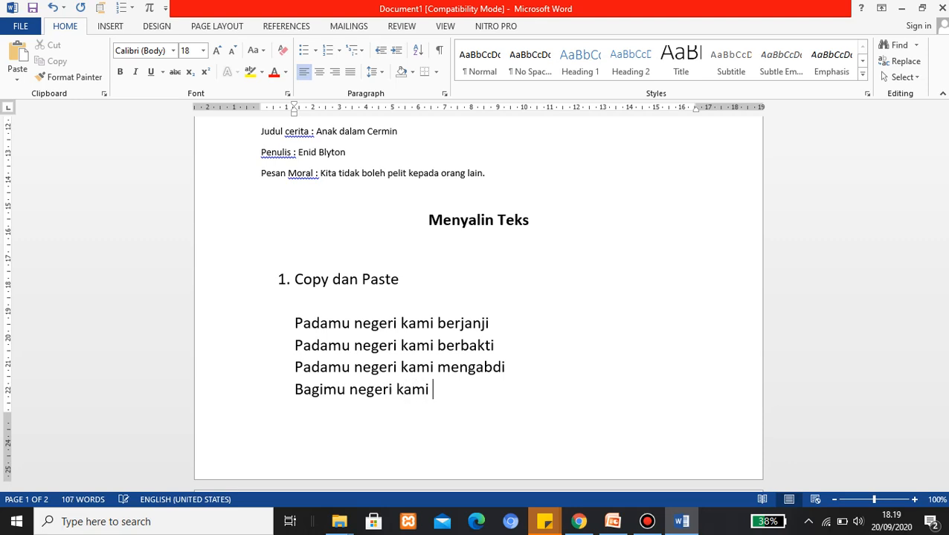
key(BackSpace)
key(BackSpace)
key(BackSpace)
key(BackSpace)
text(jiwa raga )
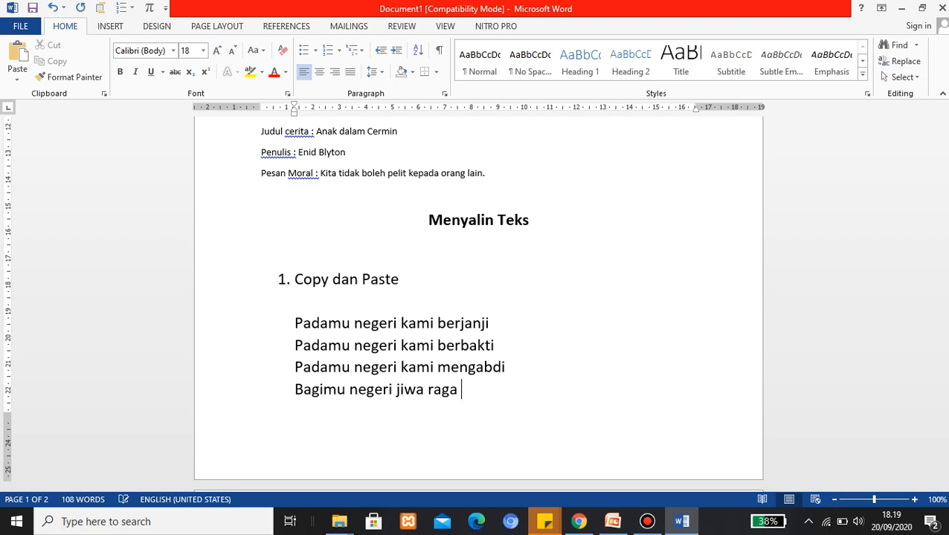
text(kami)
Add a fifth verse line reading "Bagimu Negeri" above the "Cut dan Paste" item.
key(Return)
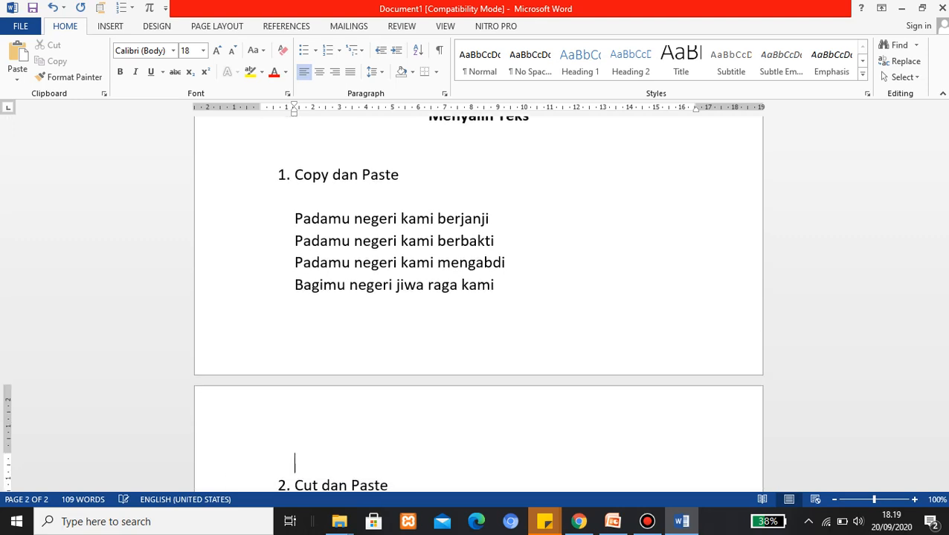
text(Bagi m)
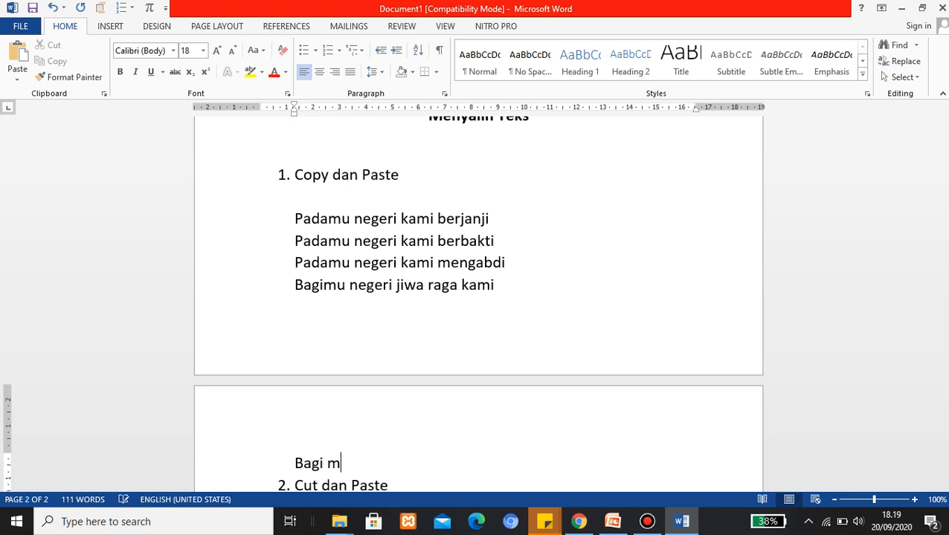
key(BackSpace)
key(BackSpace)
text(mu Neger)
key(BackSpace)
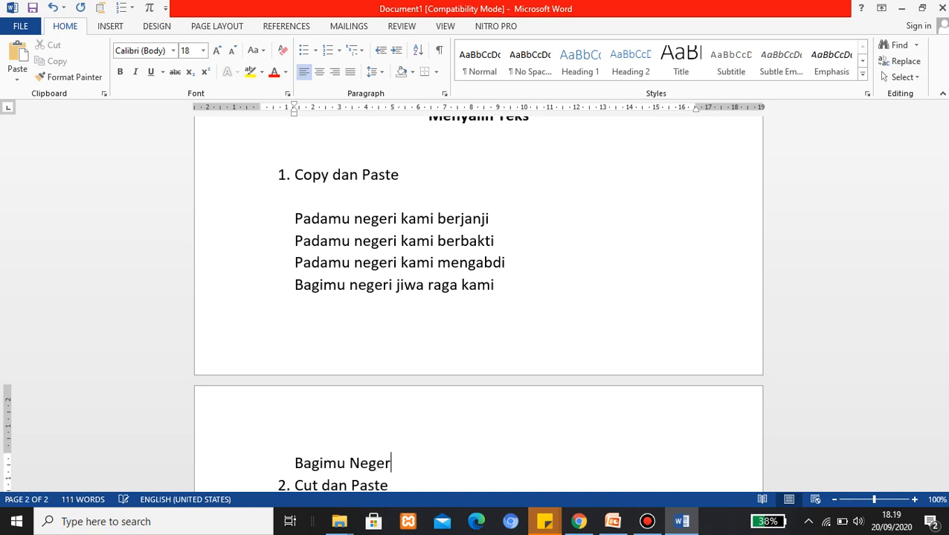
Insert blank lines above the "Menyalin Teks" heading to push it and its list onto the second page.
scroll(461, 296, up, 3)
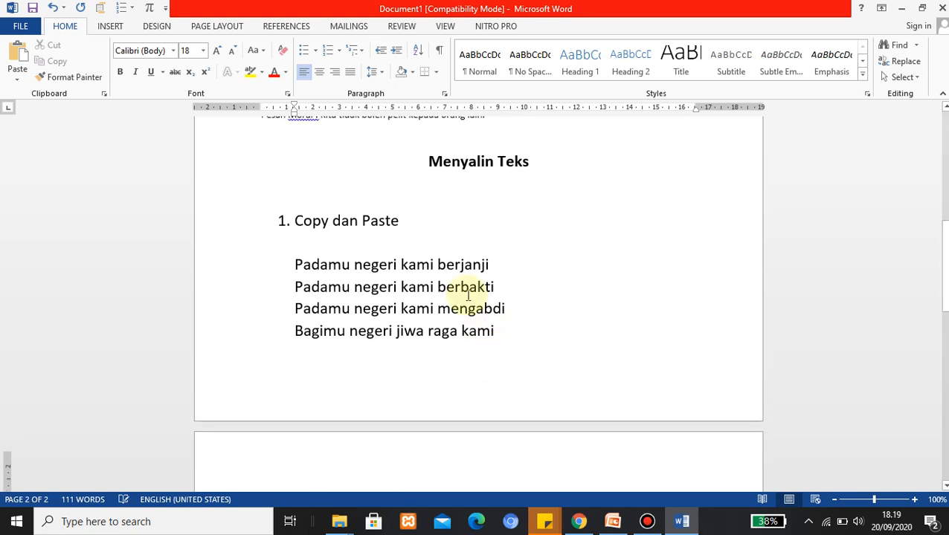
click(418, 181)
key(Return)
key(Return)
key(Return)
key(Return)
key(Return)
key(Return)
key(Return)
key(Return)
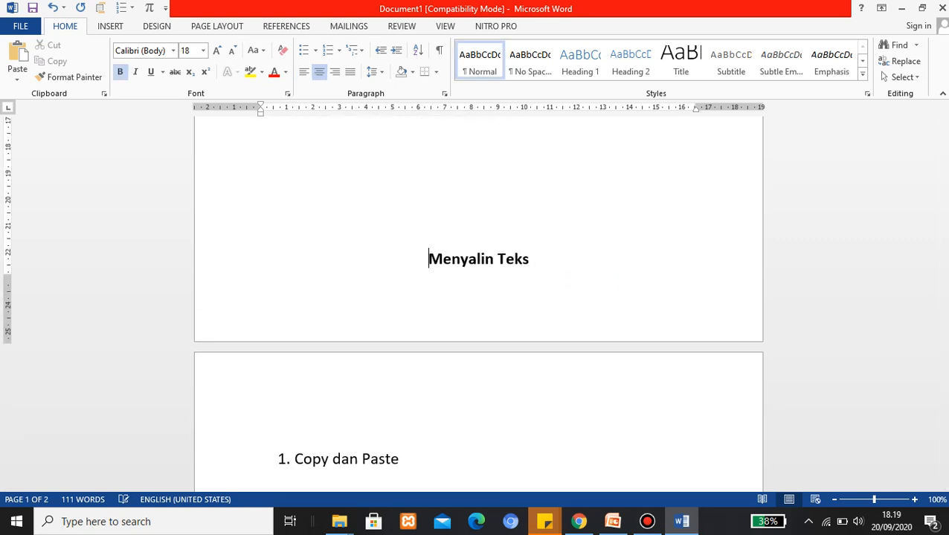
Insert a blank line between the last verse line "Bagimu Negeri" and the "Cut dan Paste" item.
scroll(461, 297, down, 5)
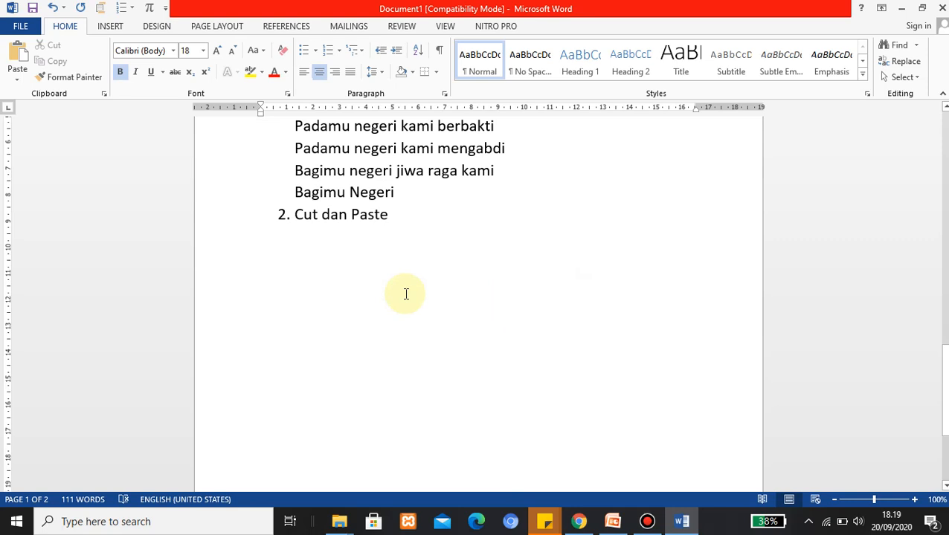
click(417, 185)
key(Return)
scroll(377, 250, up, 5)
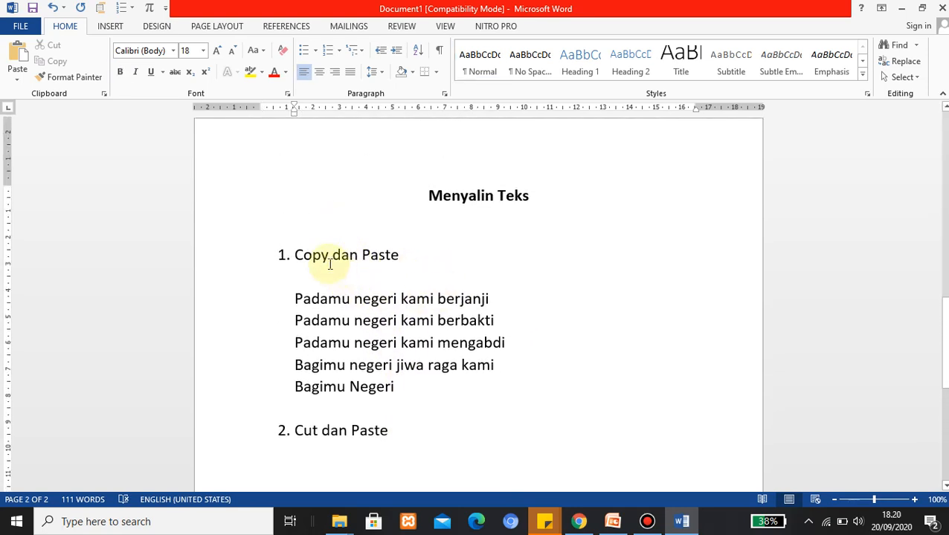
drag(291, 301, 422, 300)
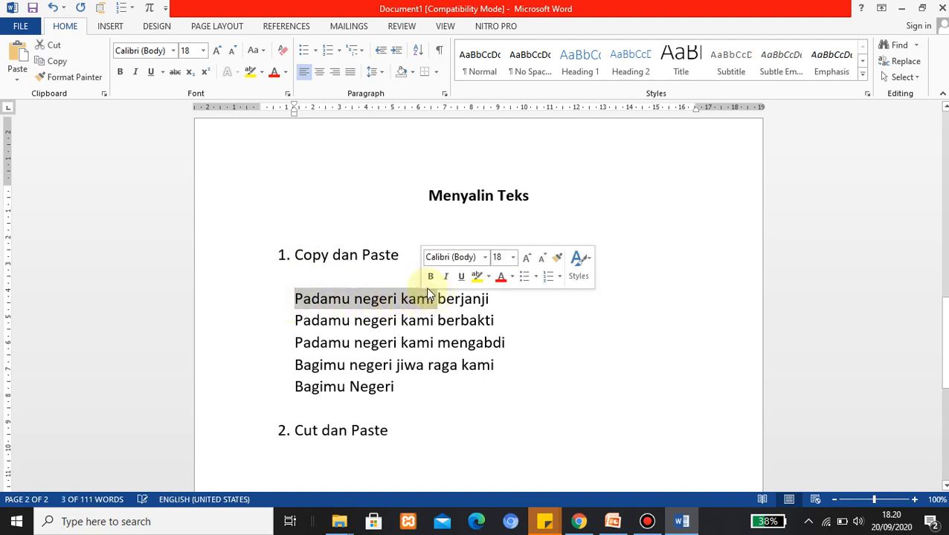
click(379, 298)
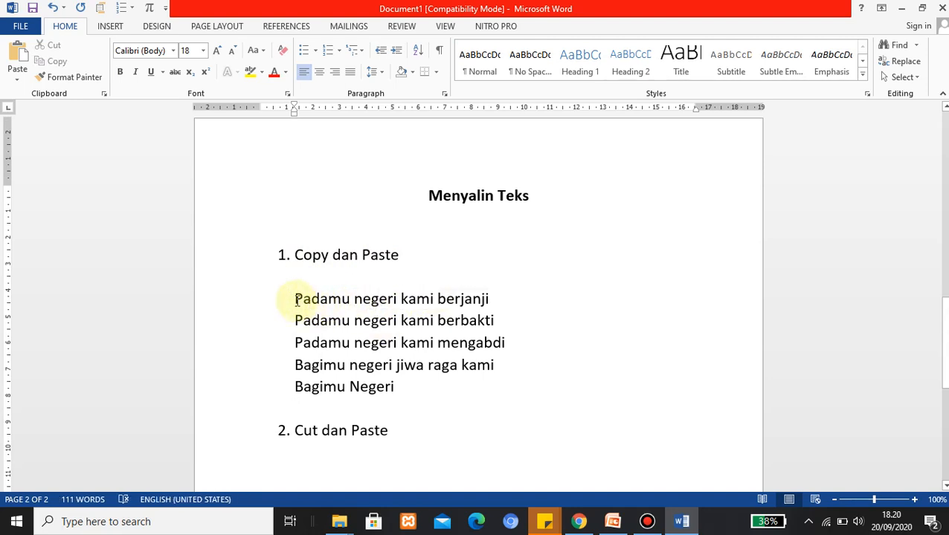
drag(296, 300, 422, 300)
click(379, 300)
Add an unnumbered line below the "Cut dan Paste" item, leaving a blank line between them.
scroll(398, 376, down, 1)
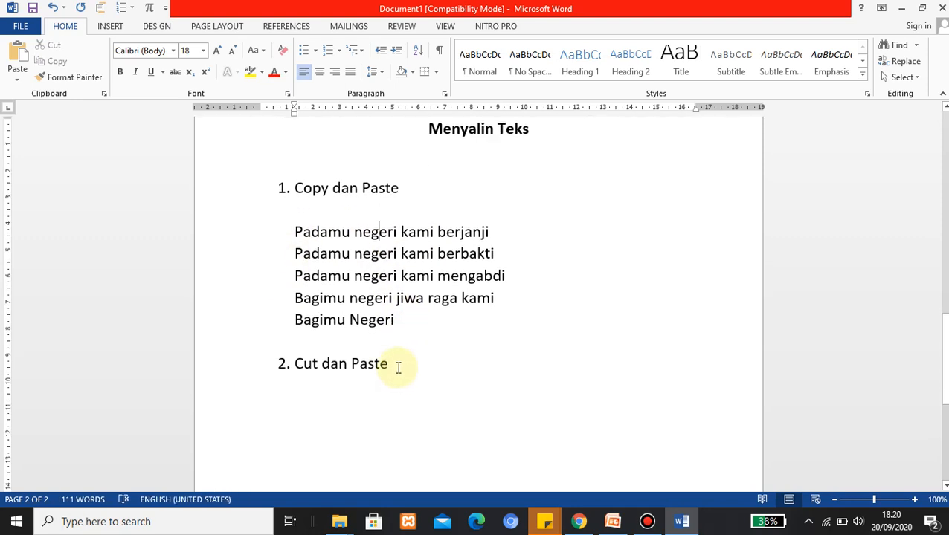
click(398, 364)
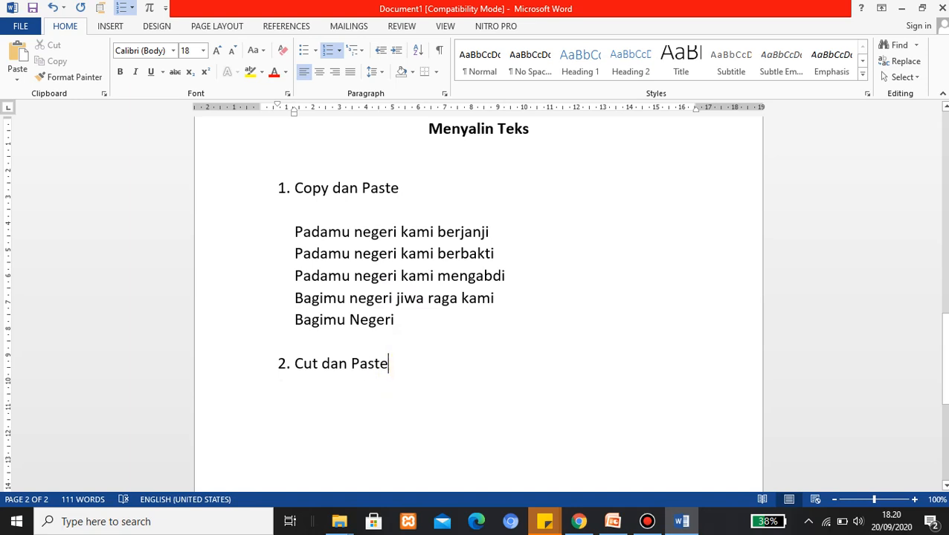
key(Return)
key(BackSpace)
Copy all five verse lines under "Copy dan Paste" and paste them below the "Cut dan Paste" item.
scroll(397, 328, up, 1)
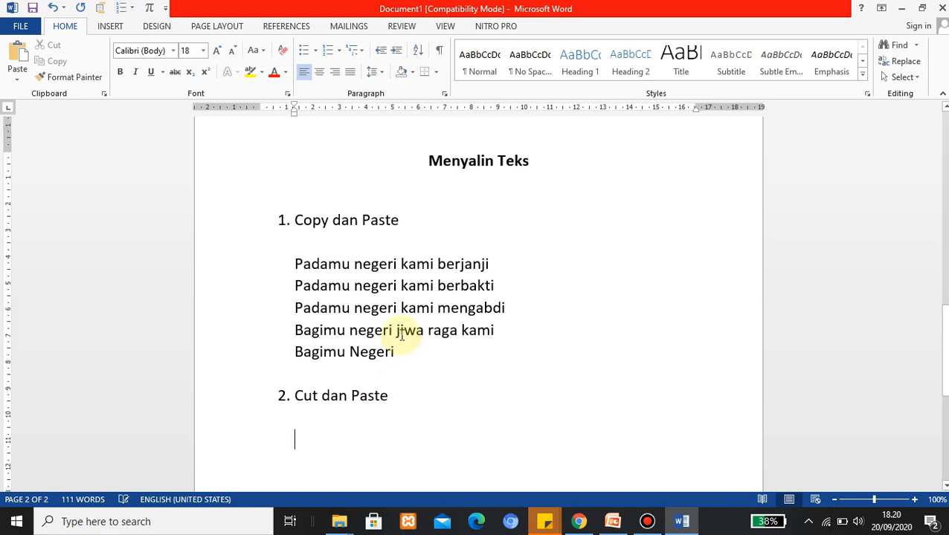
drag(295, 266, 404, 354)
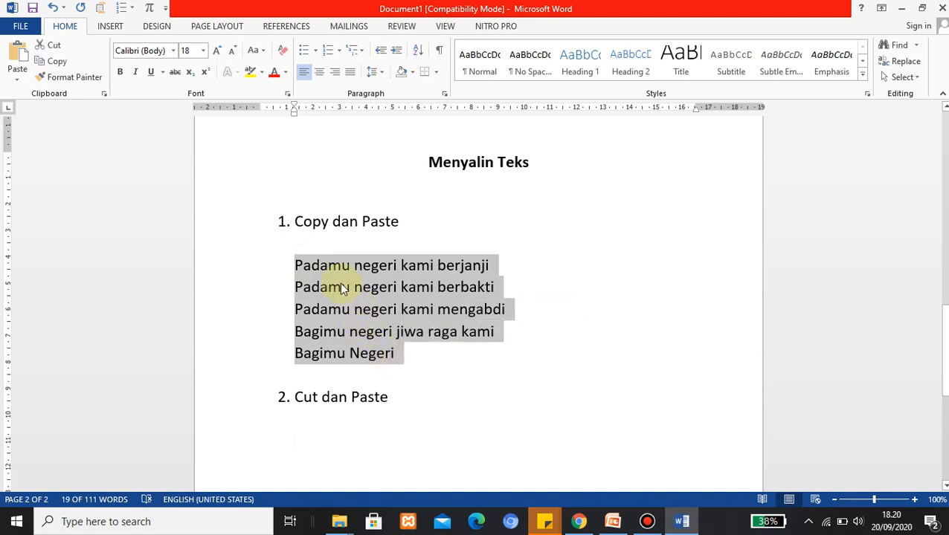
click(63, 66)
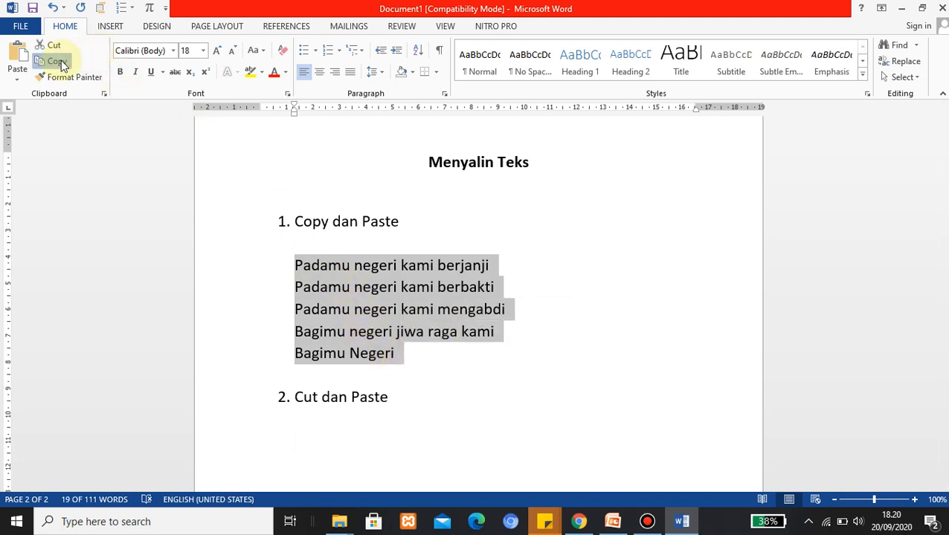
scroll(365, 339, down, 3)
click(309, 318)
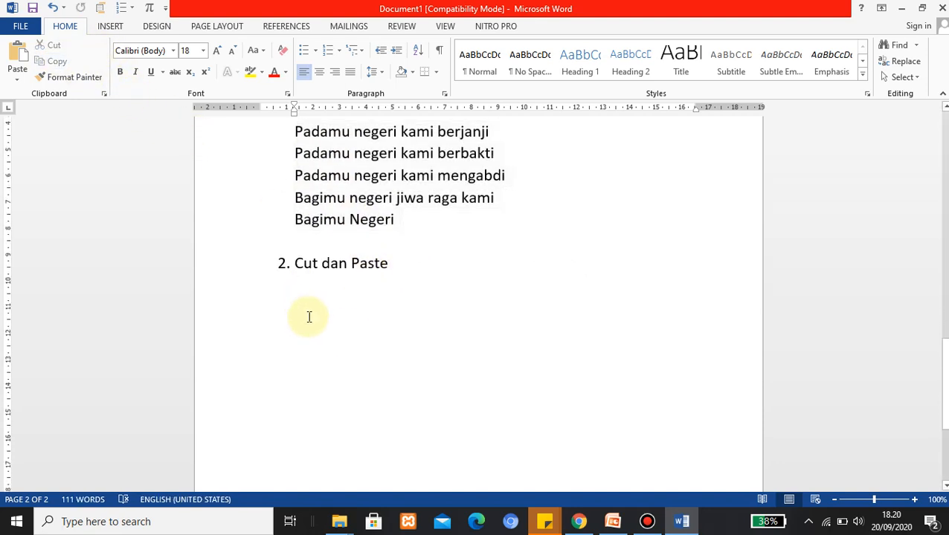
click(17, 58)
Insert an extra blank line above the pasted verse under "Cut dan Paste".
drag(415, 396, 317, 402)
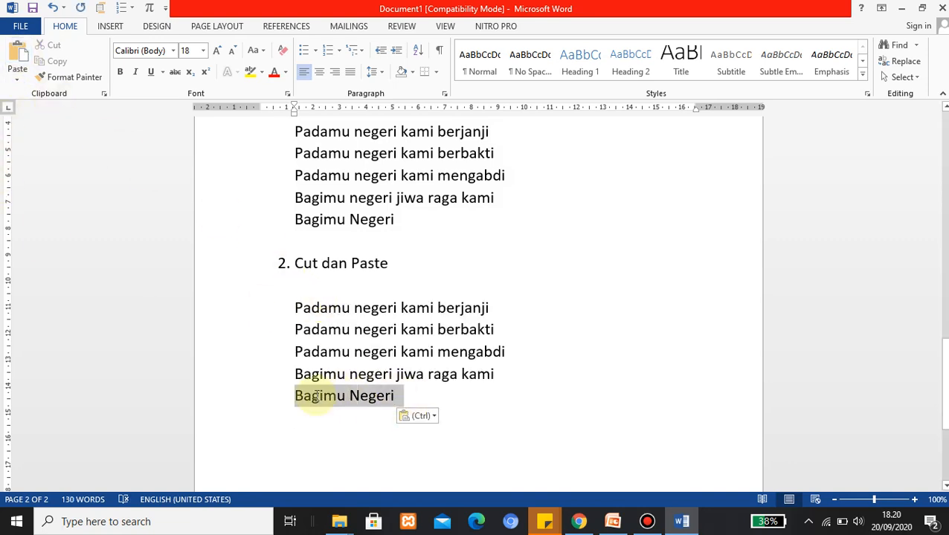
click(476, 399)
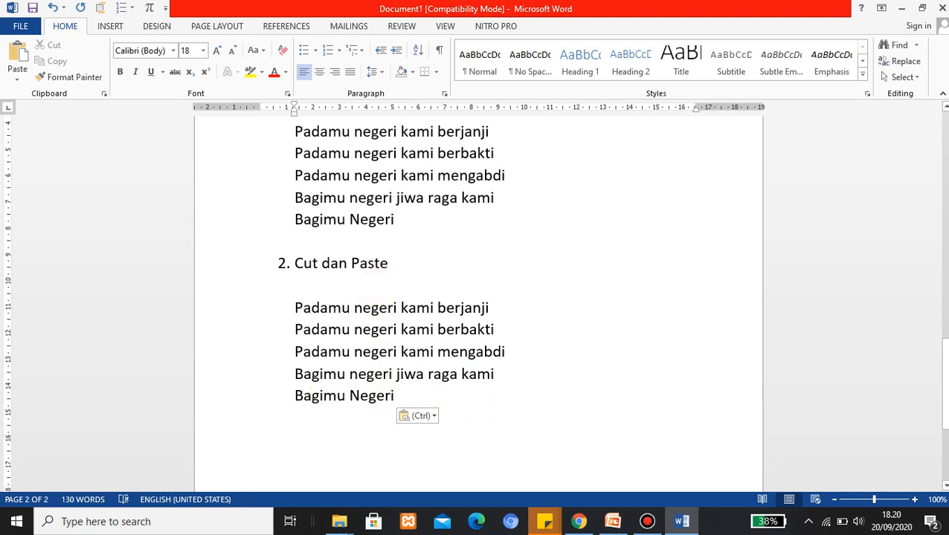
key(Return)
click(417, 420)
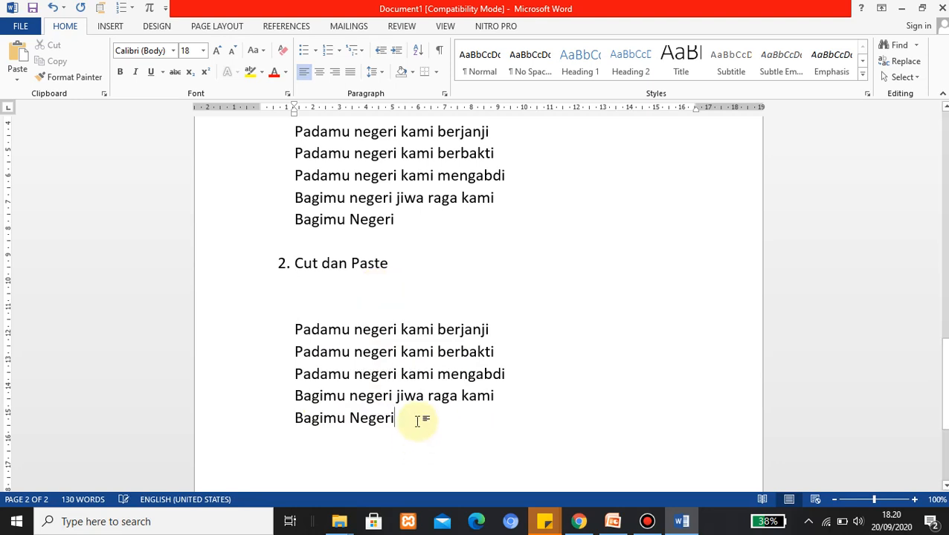
Cut the last line "Bagimu Negeri" from the pasted verse and paste it above the verse's first line.
drag(403, 419, 295, 424)
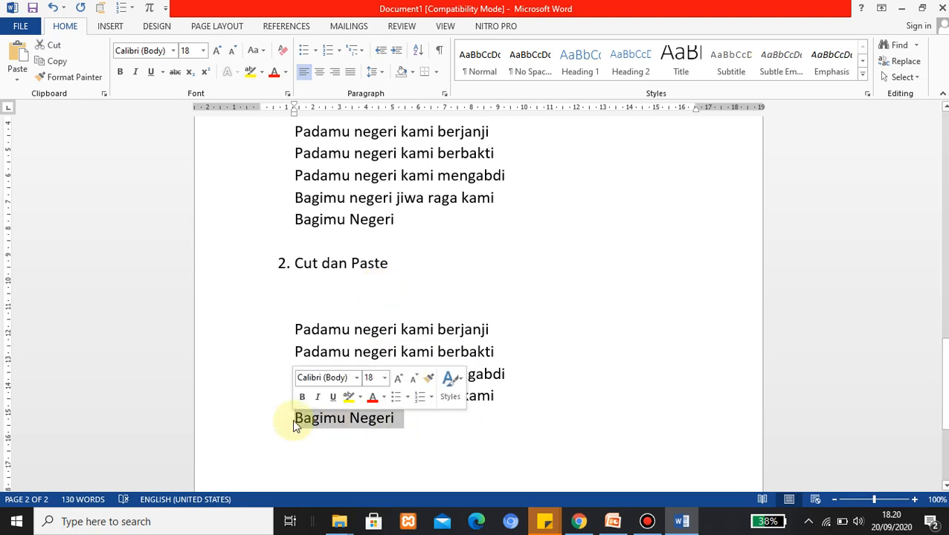
click(52, 46)
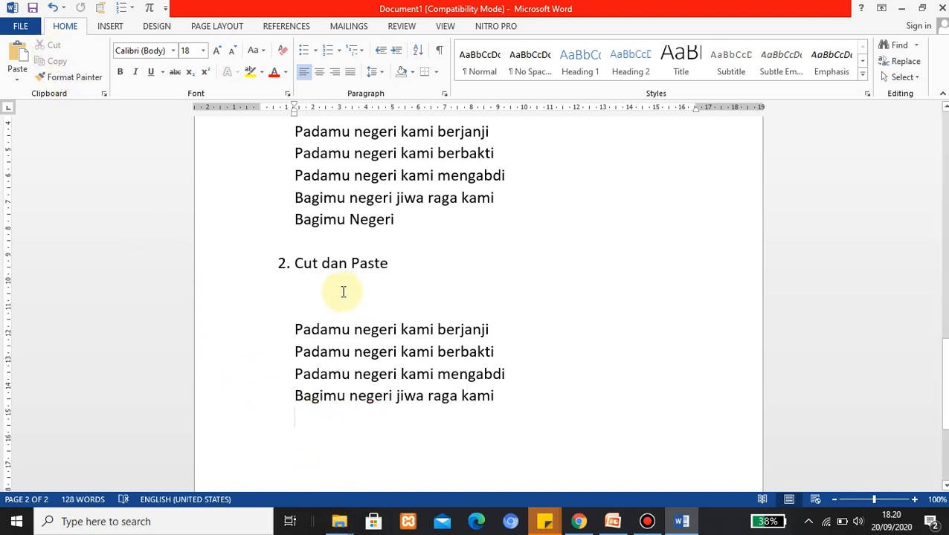
click(323, 308)
click(16, 68)
click(16, 56)
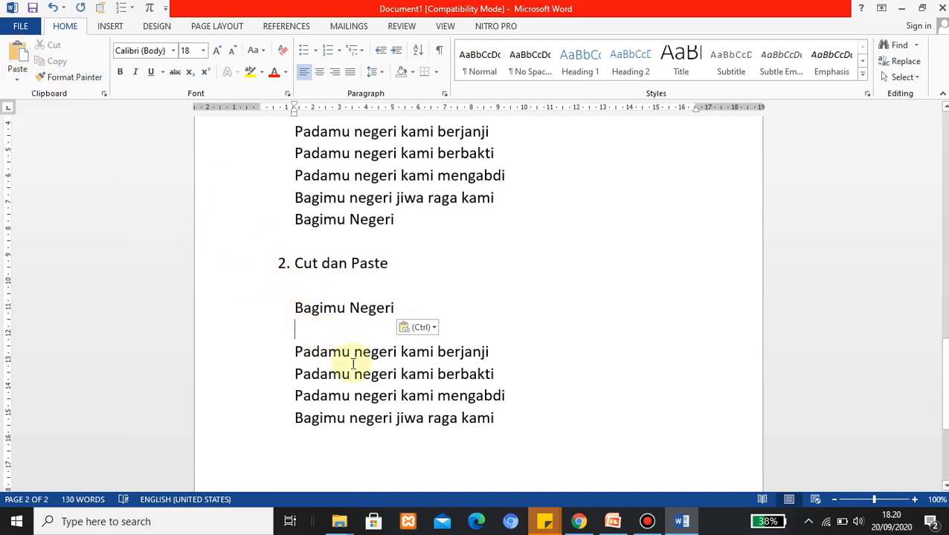
Review the "Menyalin Teks" copy and cut examples and the "Perataan Teks" alignment blocks across both pages.
scroll(355, 381, down, 1)
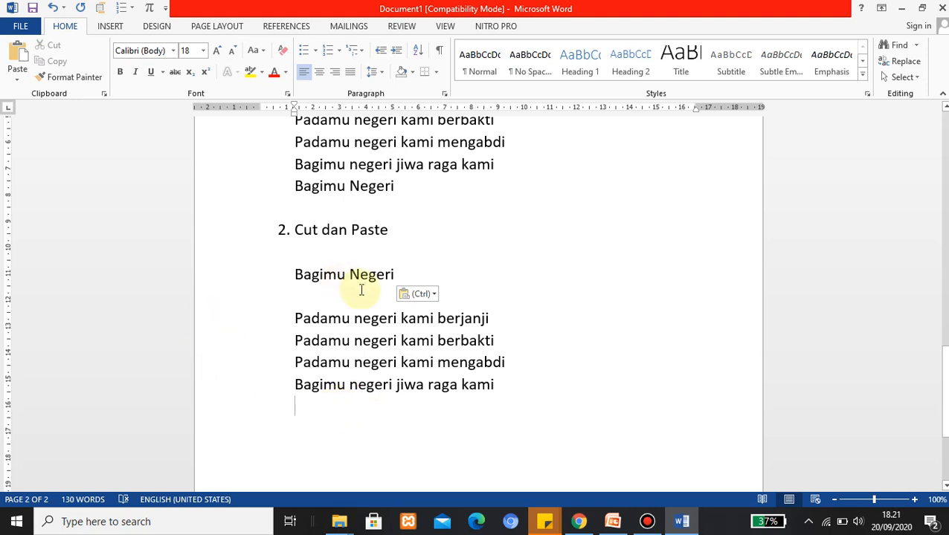
scroll(446, 340, up, 3)
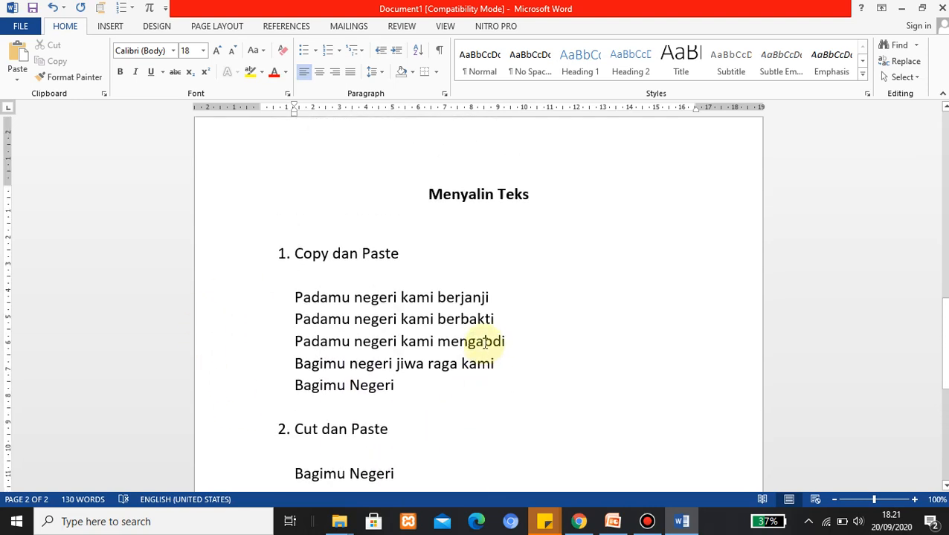
scroll(491, 339, down, 2)
scroll(485, 343, up, 1)
scroll(485, 342, down, 3)
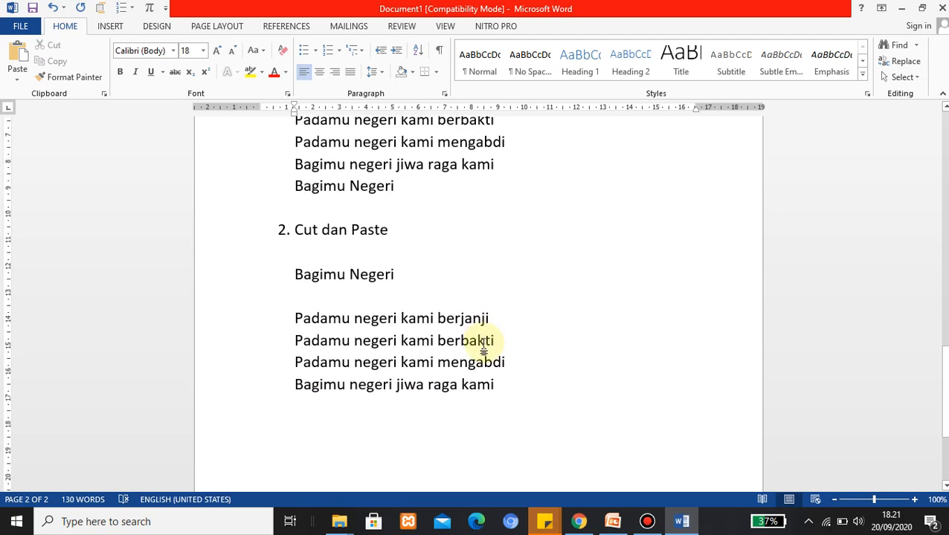
scroll(484, 343, up, 2)
scroll(484, 343, down, 3)
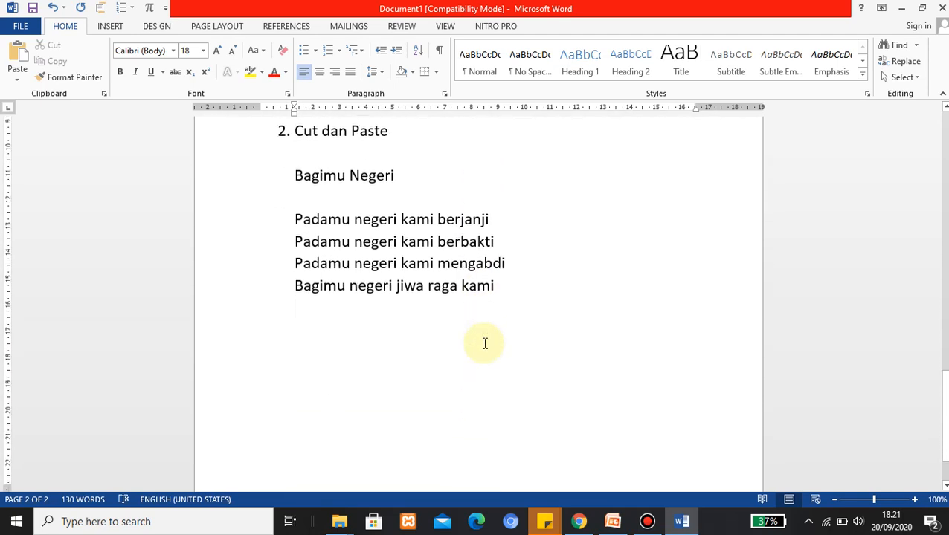
scroll(491, 346, up, 8)
scroll(497, 349, up, 10)
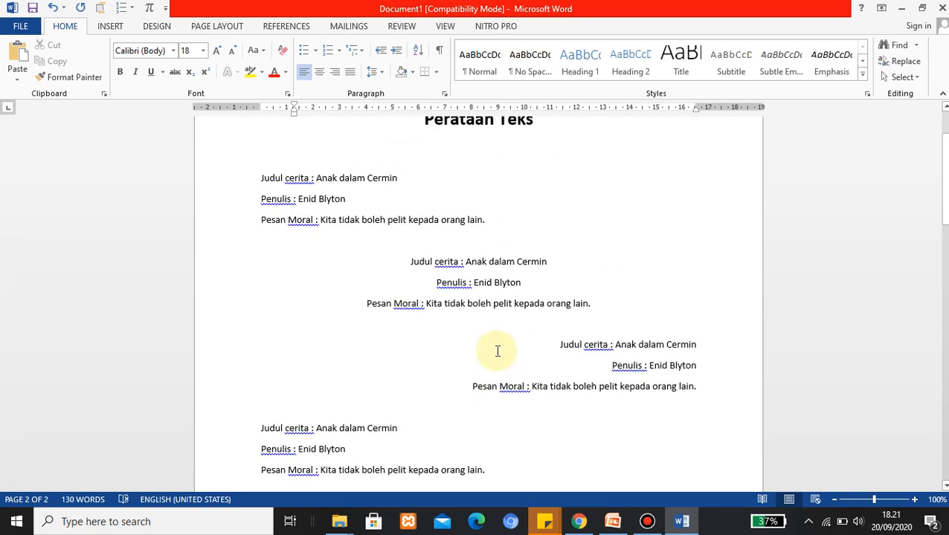
scroll(442, 198, down, 18)
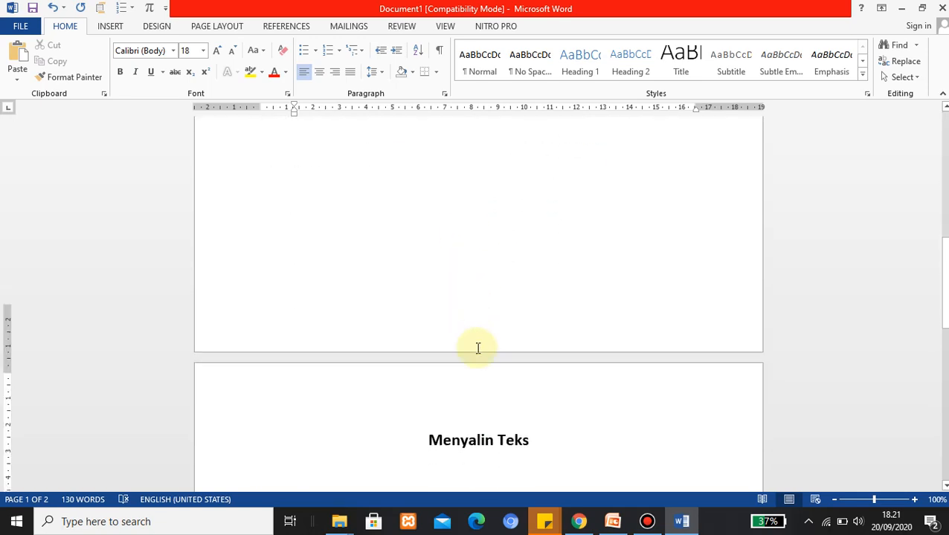
scroll(479, 378, up, 15)
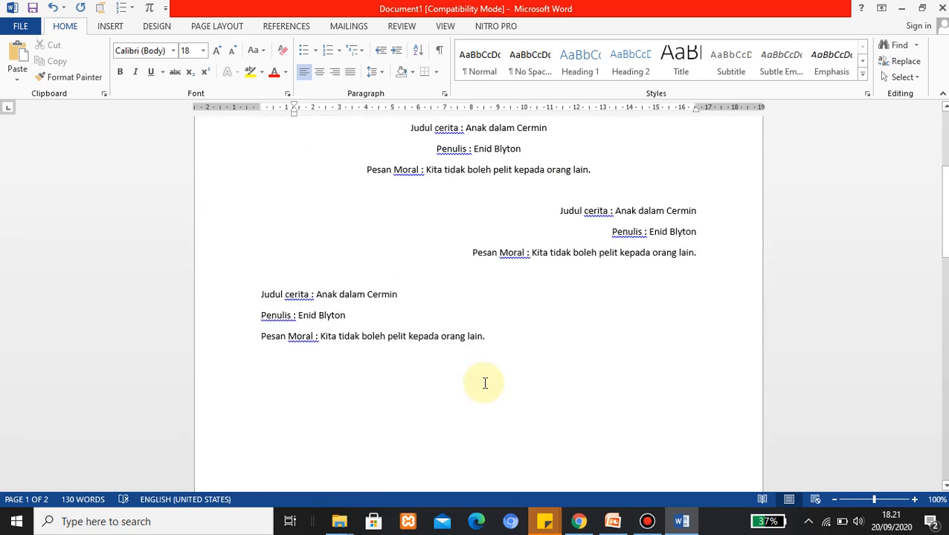
scroll(491, 319, down, 15)
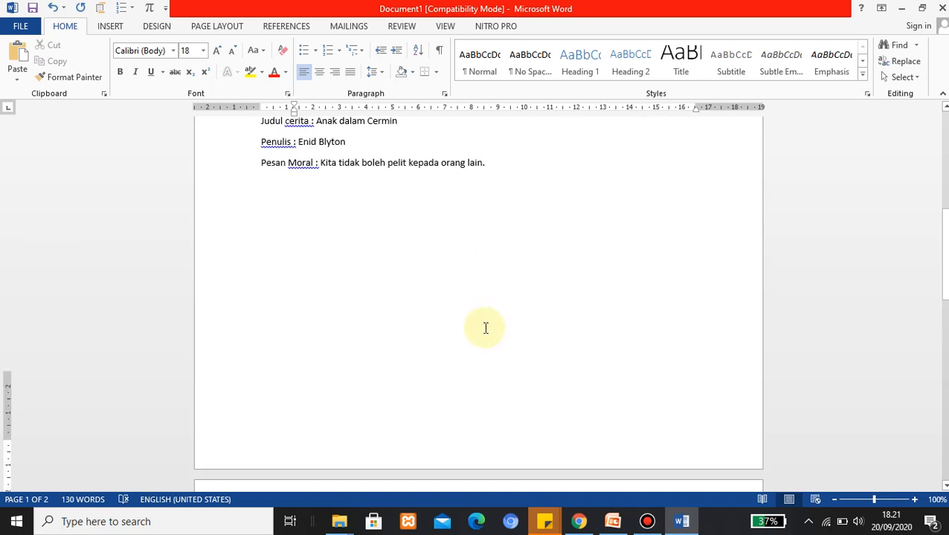
scroll(490, 373, down, 2)
scroll(490, 376, up, 16)
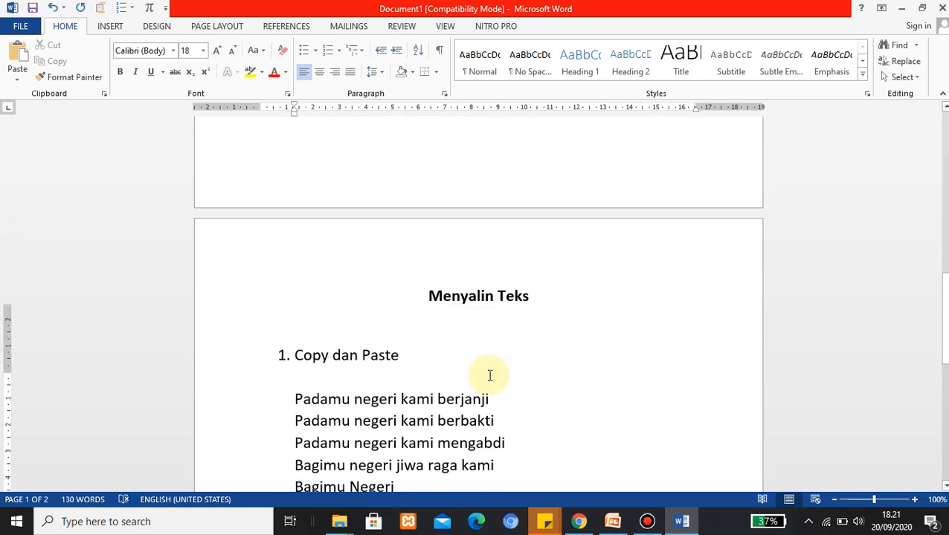
scroll(491, 380, up, 1)
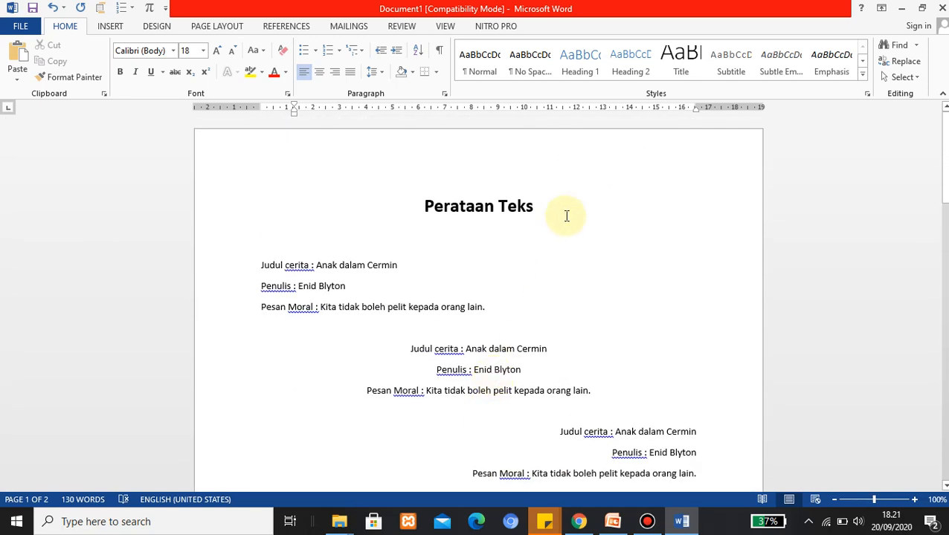
scroll(475, 335, down, 9)
scroll(479, 342, up, 9)
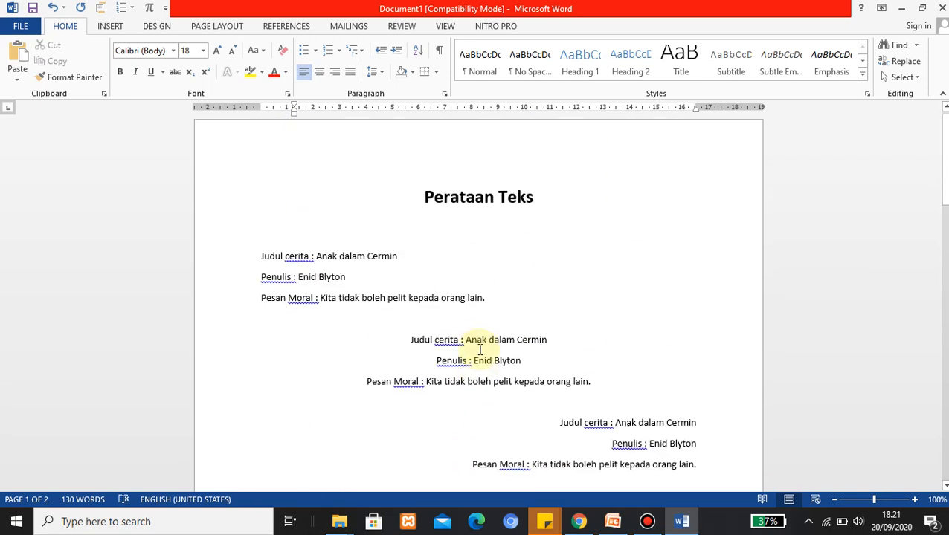
scroll(480, 349, down, 9)
scroll(484, 353, up, 6)
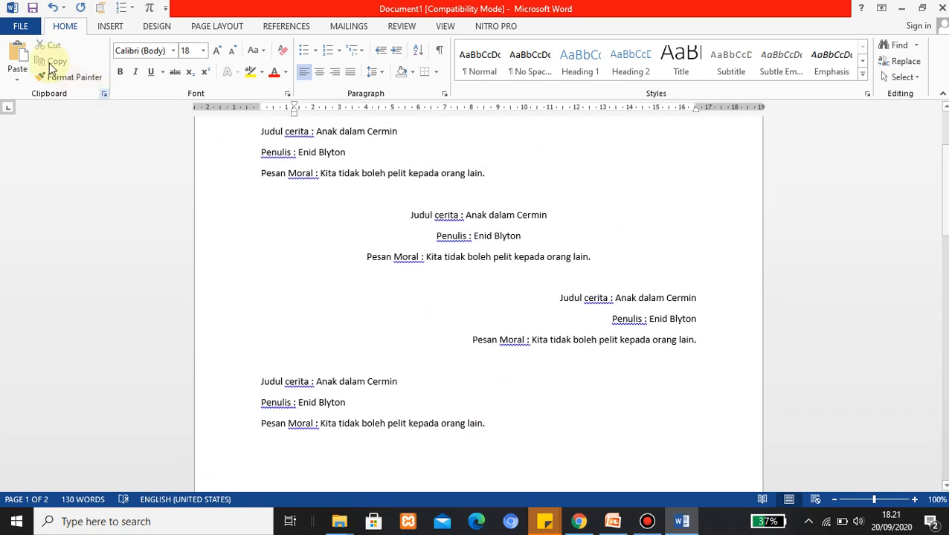
Save the document in the Documents folder as "Pratek perataaan teks dan menyalin teks.docx", accepting the upgrade to the newest file format.
click(25, 29)
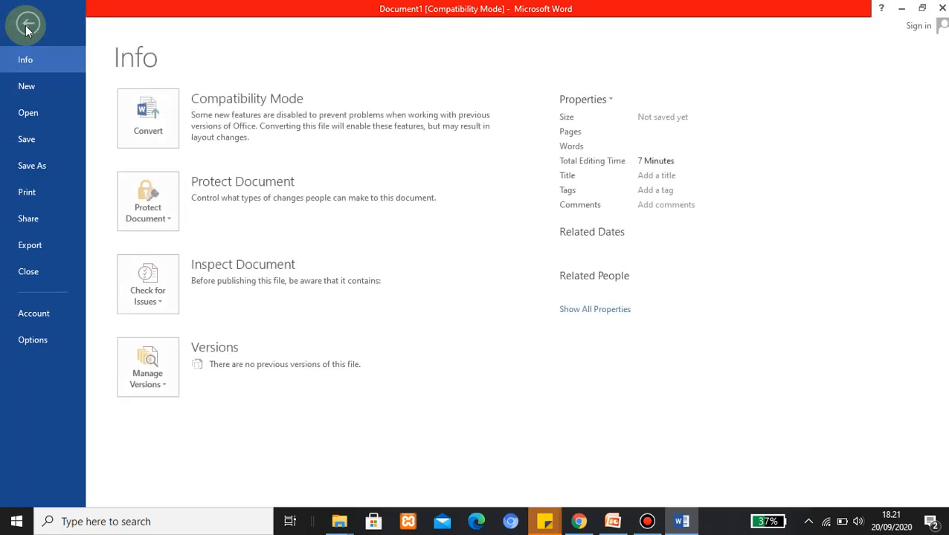
click(45, 141)
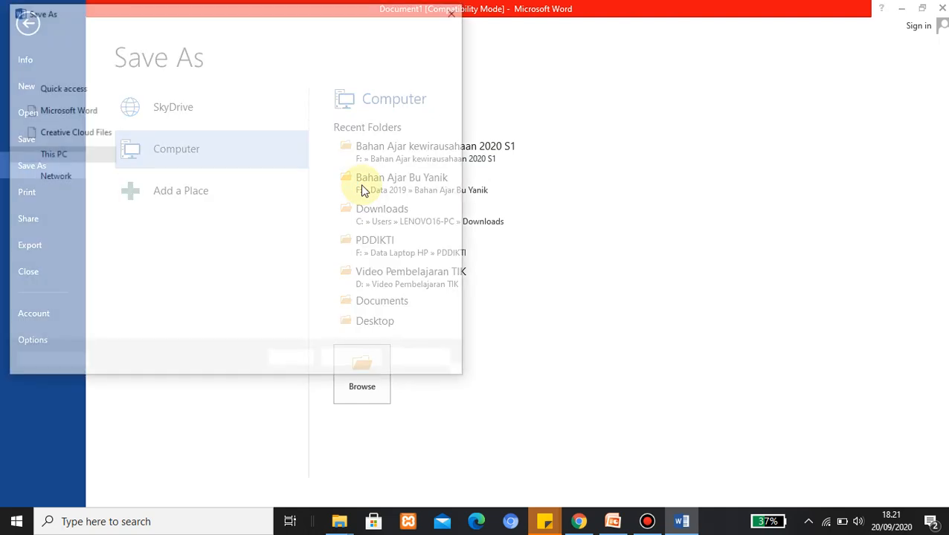
scroll(104, 193, down, 1)
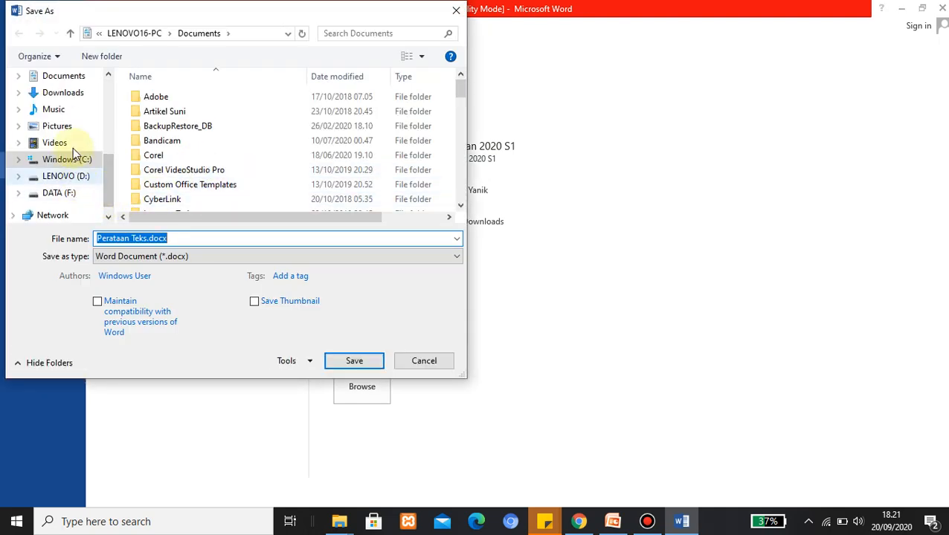
click(63, 79)
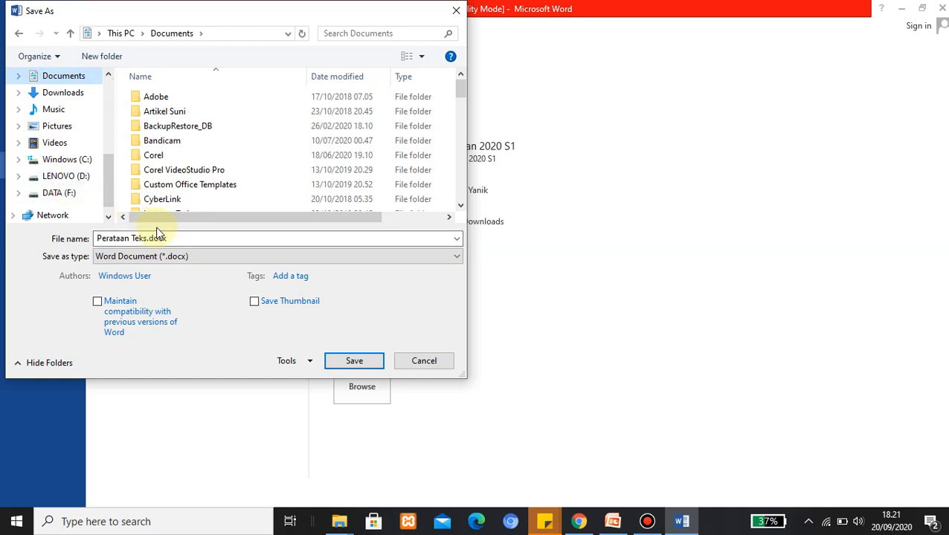
click(178, 239)
text(Pratek p)
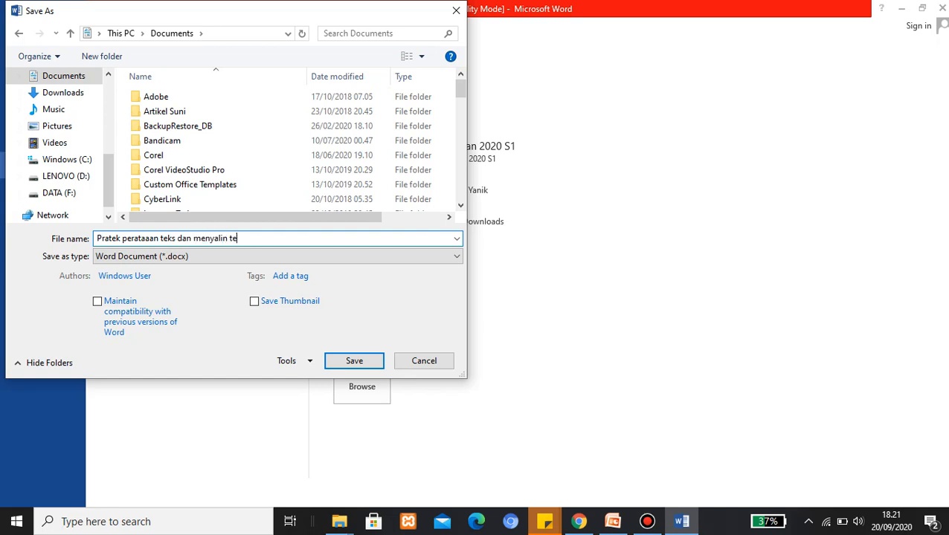
click(345, 366)
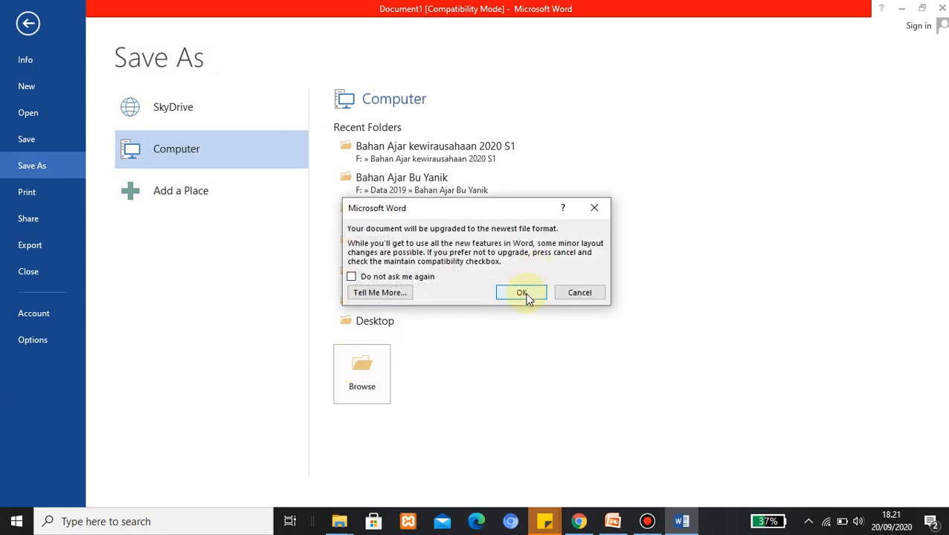
click(523, 292)
Switch to the KELAS 3 P.6 presentation in PowerPoint, review its slides on copy, cut and paste, and return to the Word document.
scroll(533, 298, up, 3)
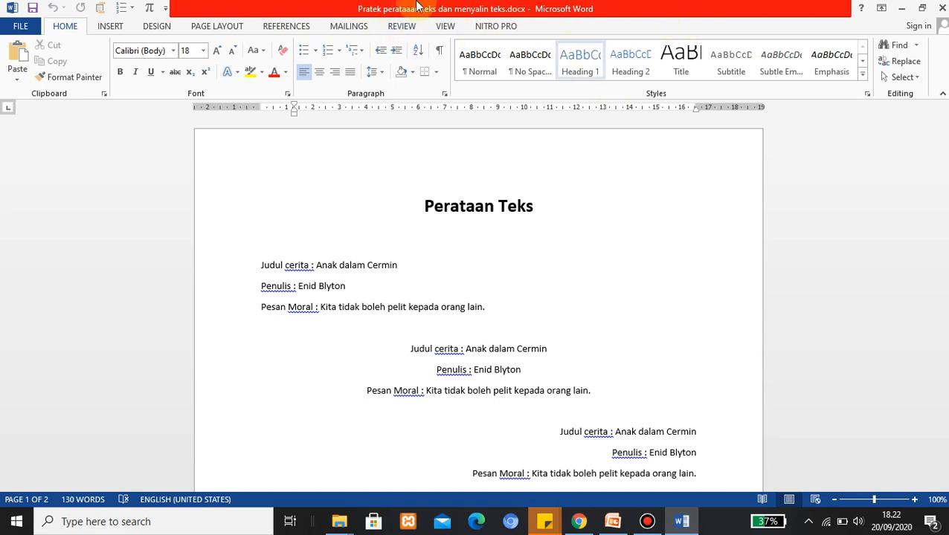
scroll(514, 377, down, 15)
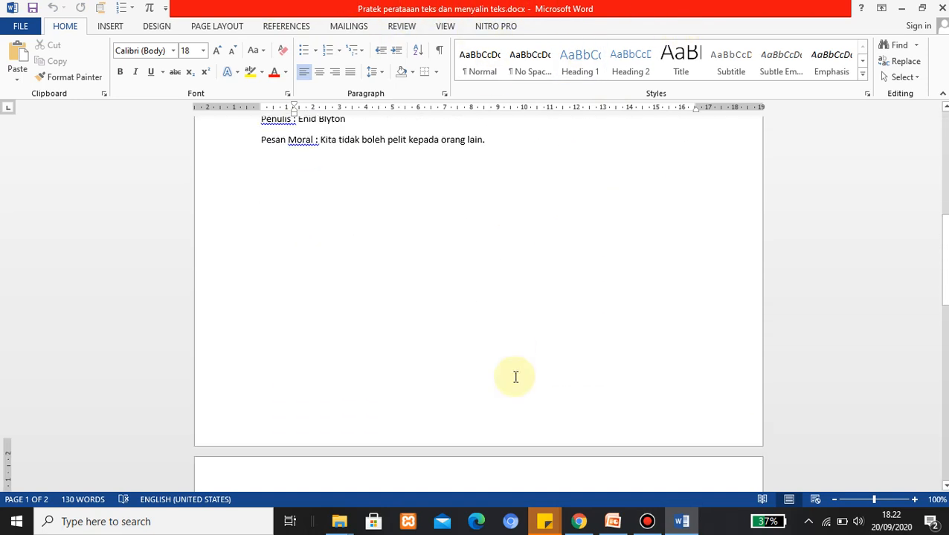
scroll(446, 484, up, 3)
click(612, 522)
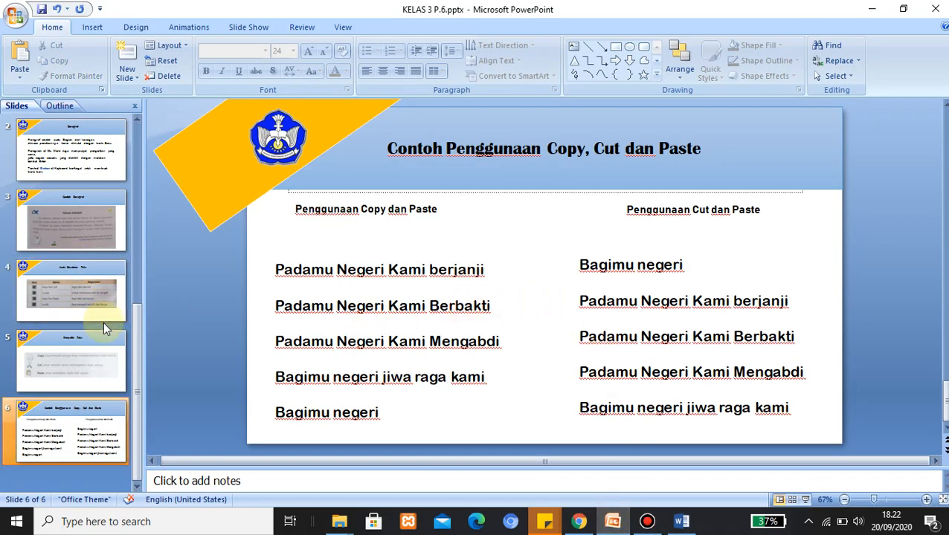
scroll(104, 322, up, 2)
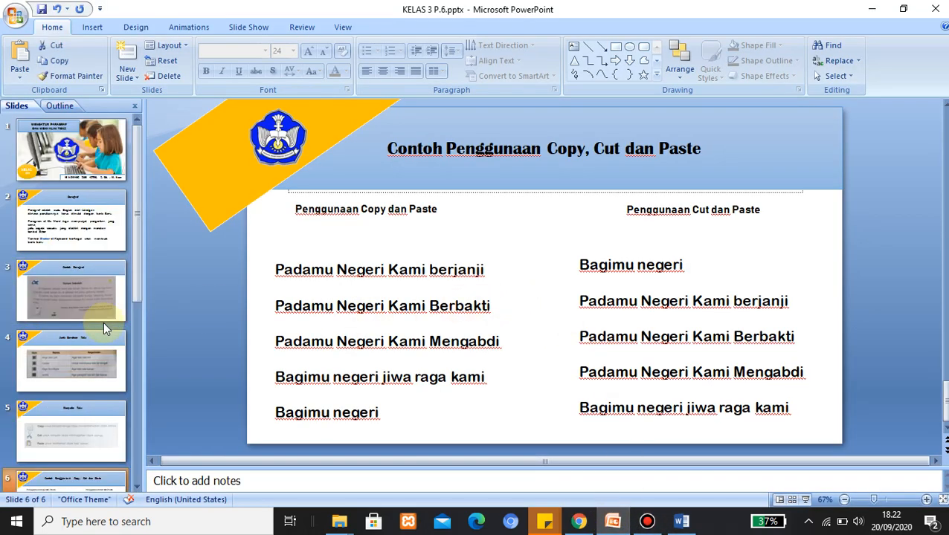
click(433, 273)
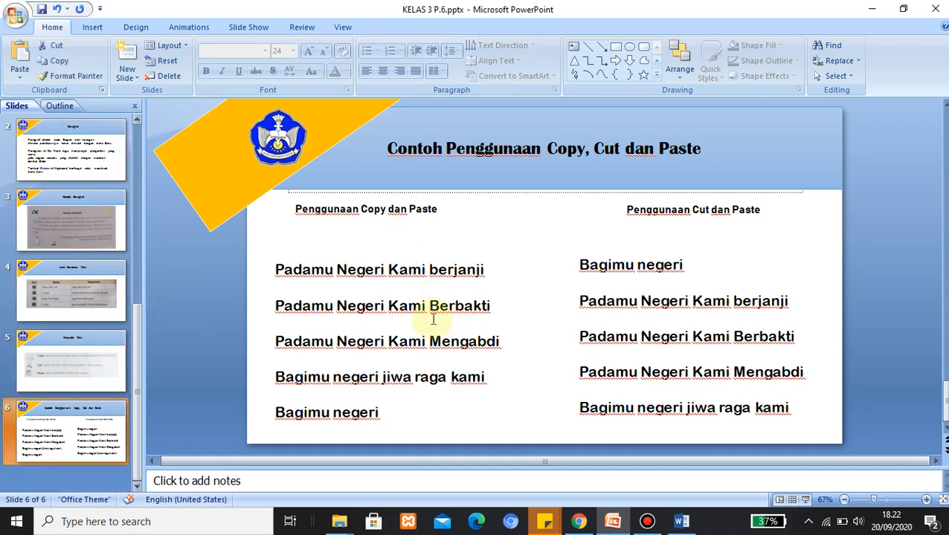
scroll(612, 314, up, 2)
scroll(611, 314, up, 3)
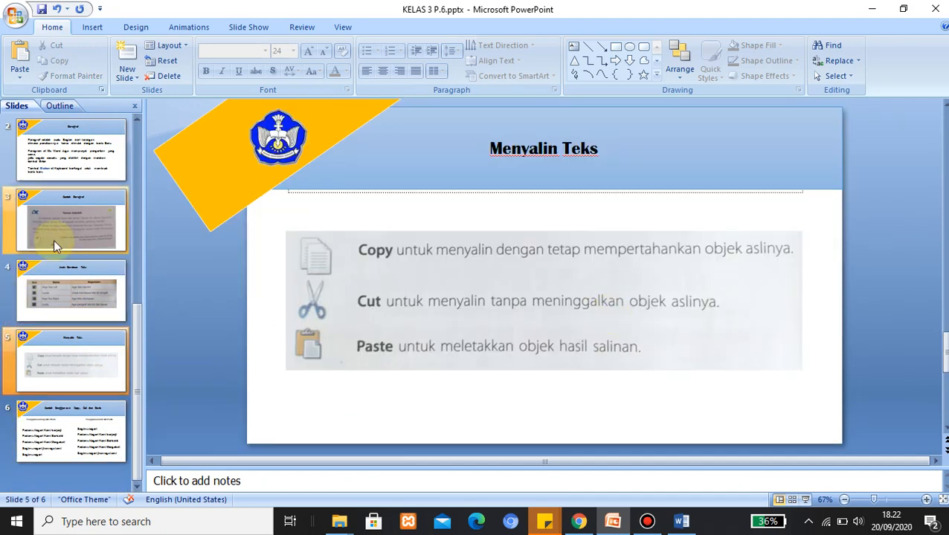
scroll(74, 238, up, 2)
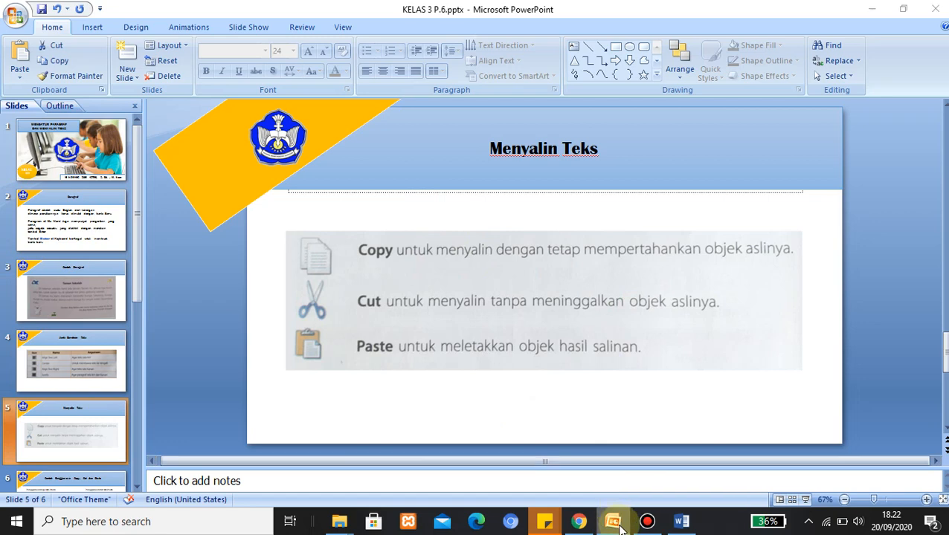
click(621, 524)
mouse_move(653, 525)
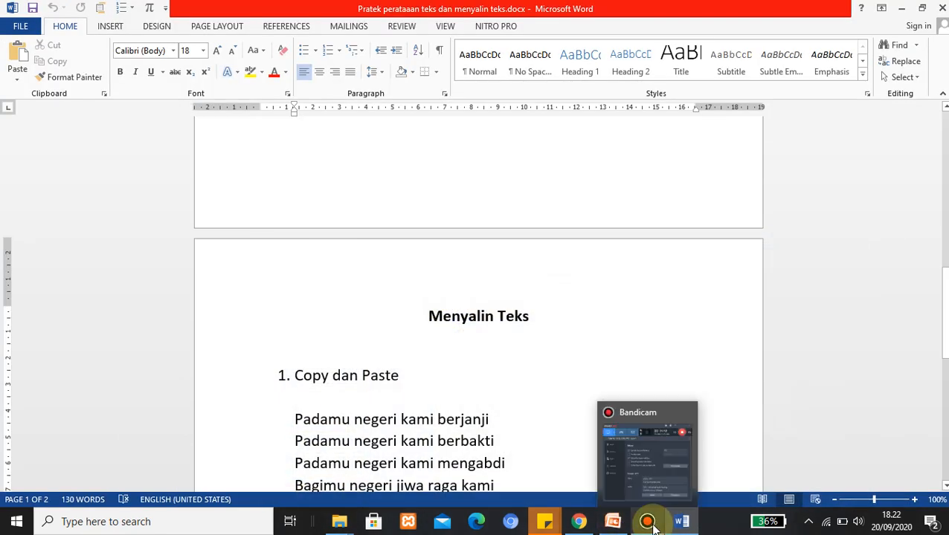